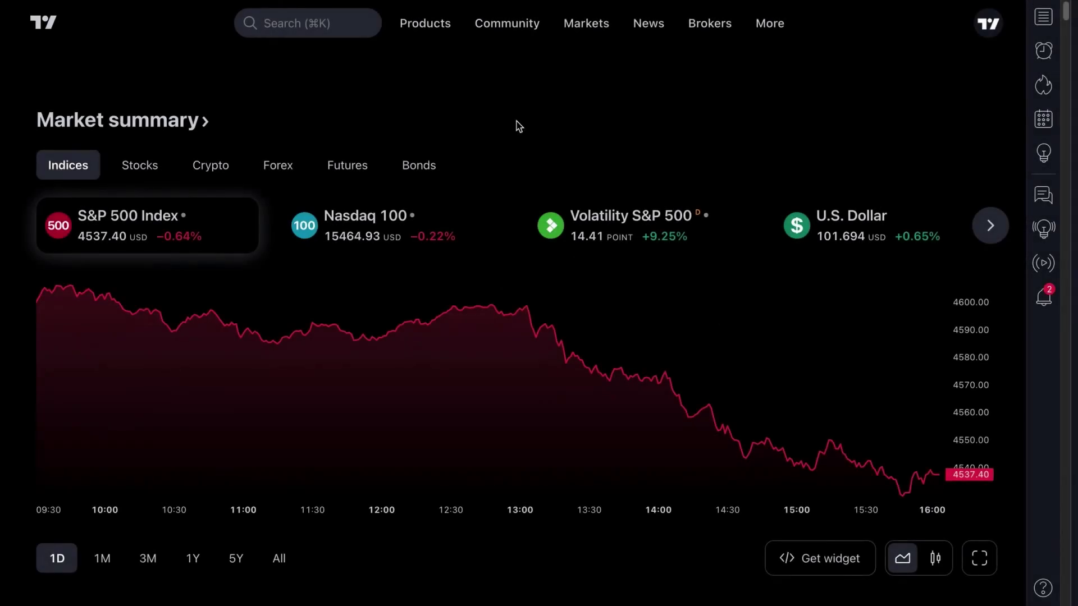
Step: Scroll the TradingView page, then open Supercharts from the Products menu
scroll(519, 127, "down", 7)
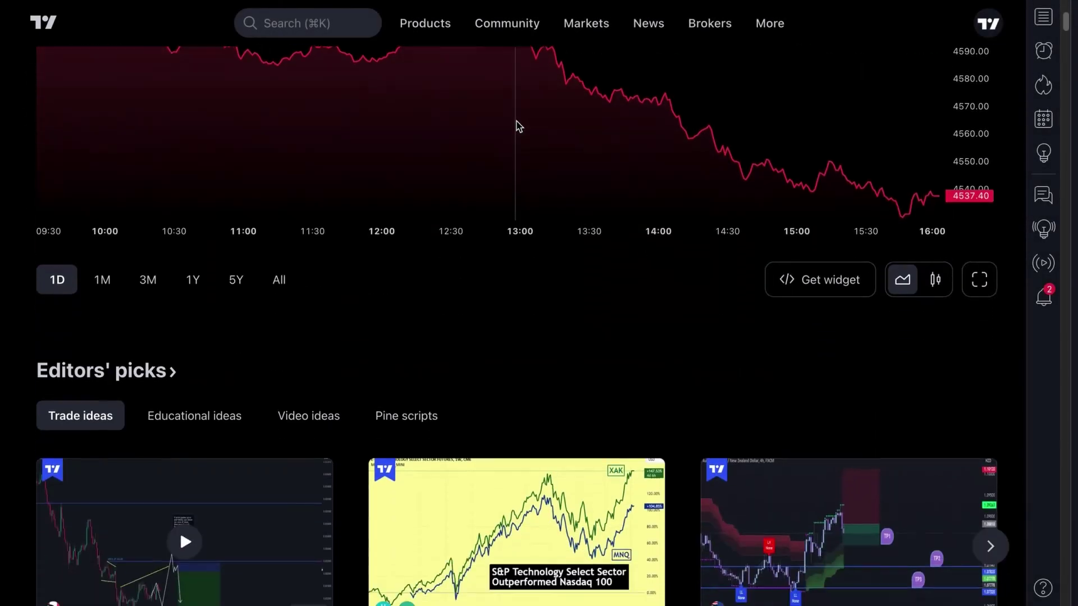
scroll(520, 127, "down", 5)
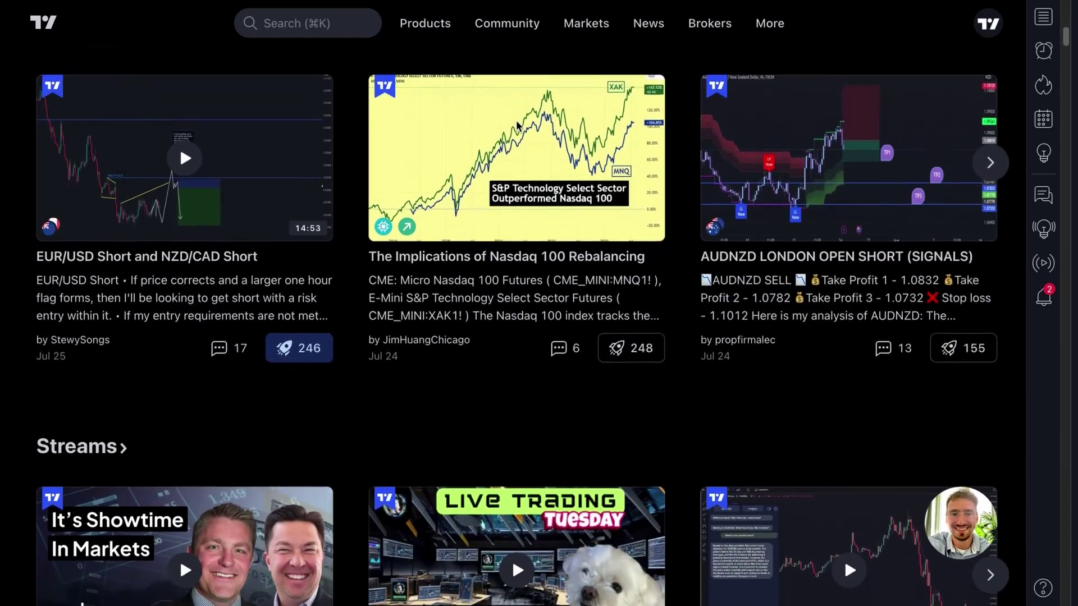
scroll(518, 125, "down", 2)
scroll(489, 223, "down", 11)
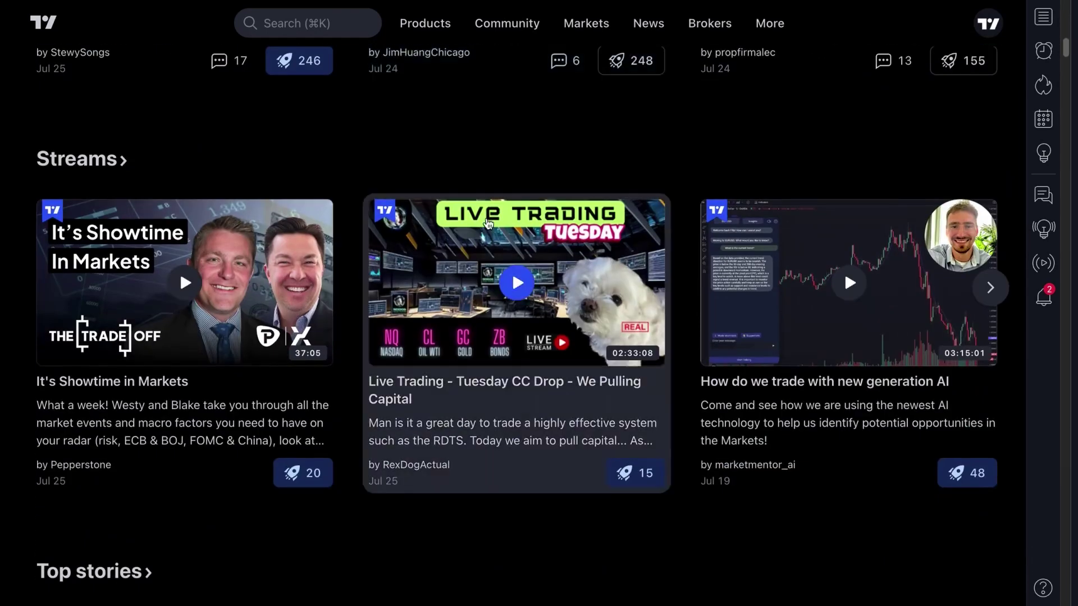
scroll(489, 223, "down", 8)
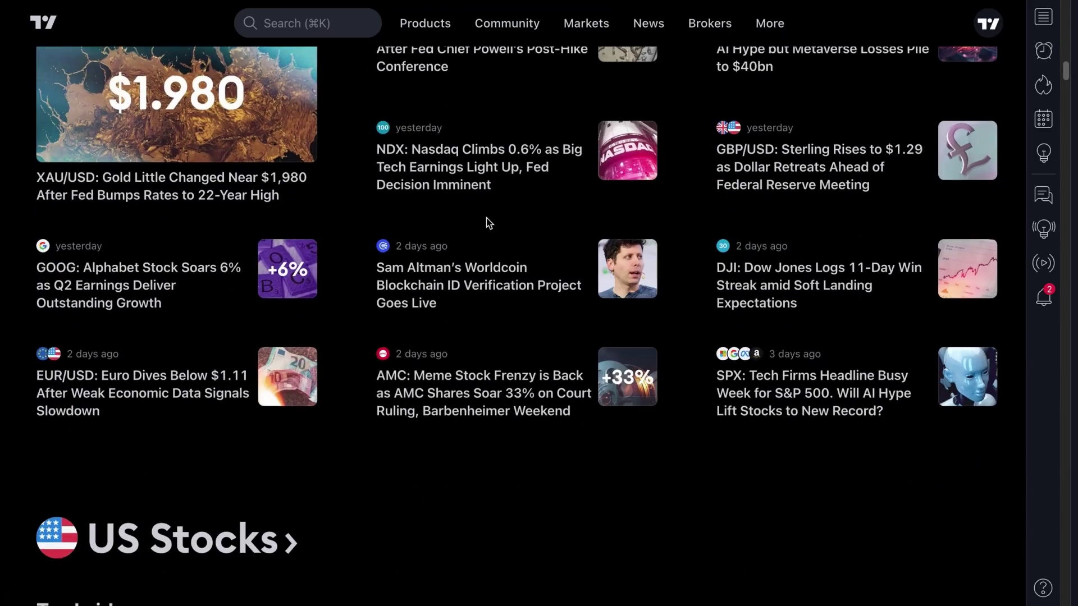
scroll(482, 247, "down", 7)
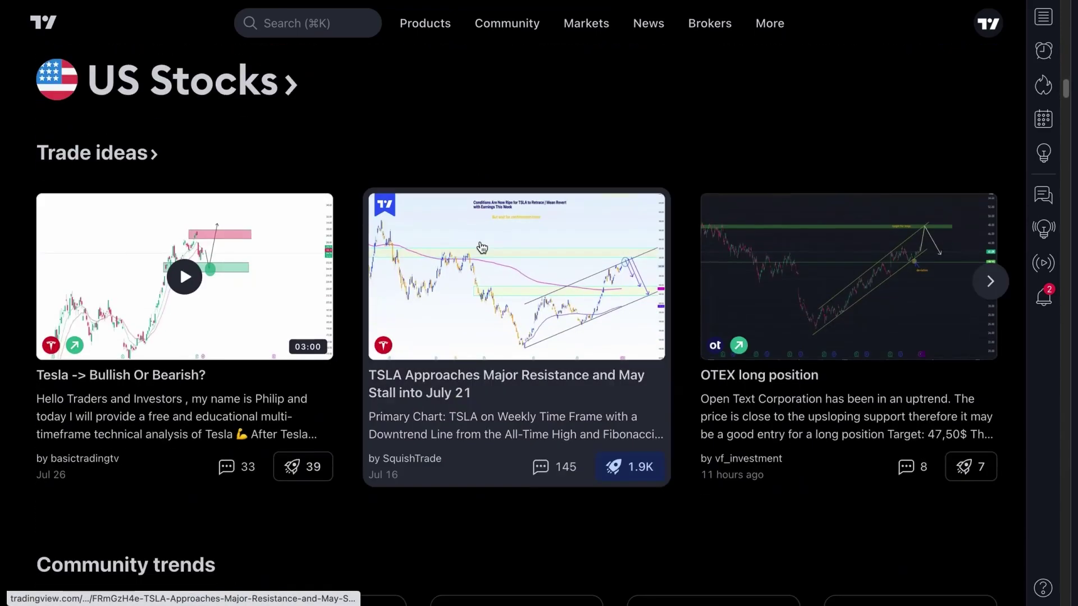
scroll(481, 247, "down", 3)
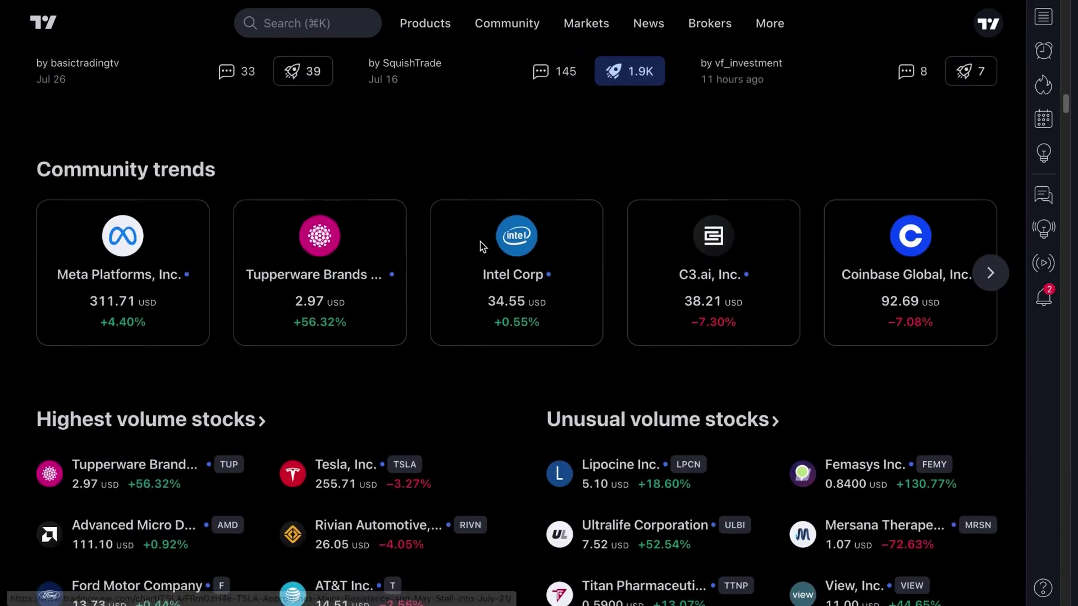
scroll(482, 247, "up", 2)
scroll(482, 248, "up", 6)
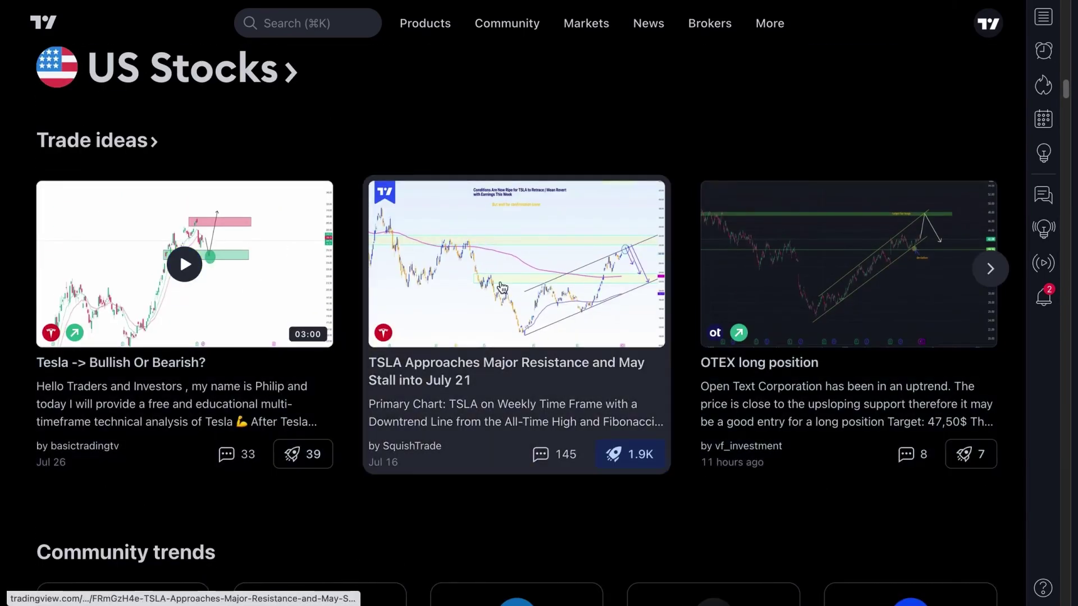
scroll(202, 308, "down", 10)
scroll(393, 297, "up", 3)
scroll(393, 297, "up", 12)
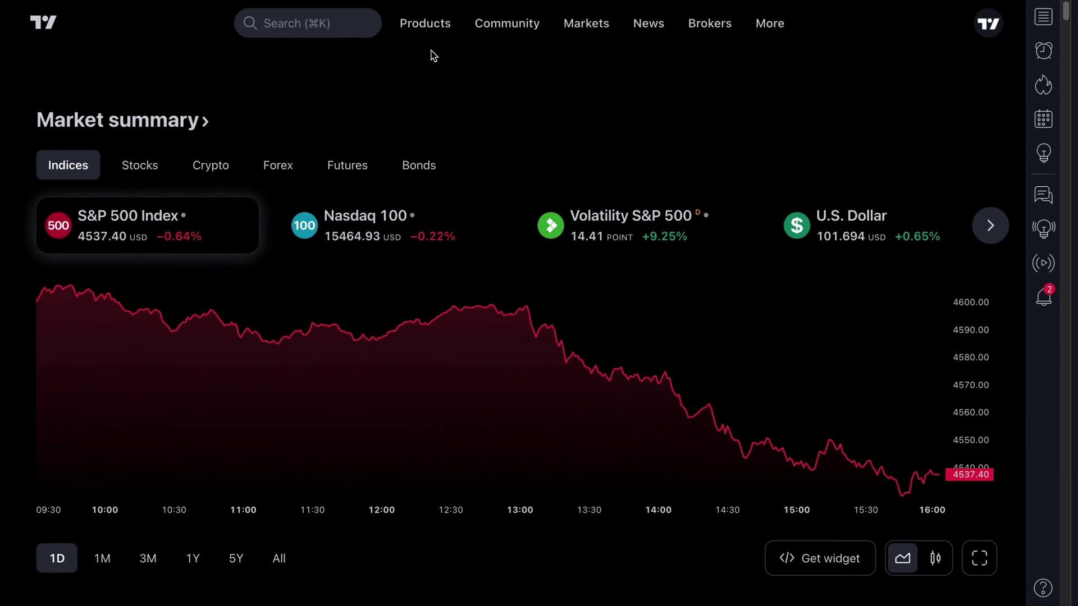
mouse_move(431, 31)
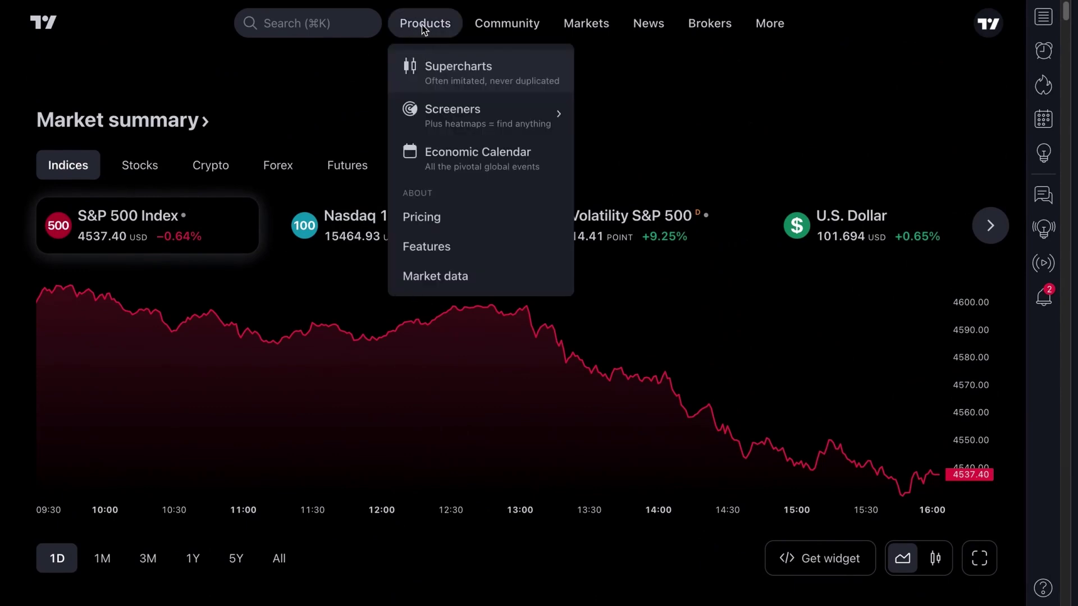
left_click(457, 71)
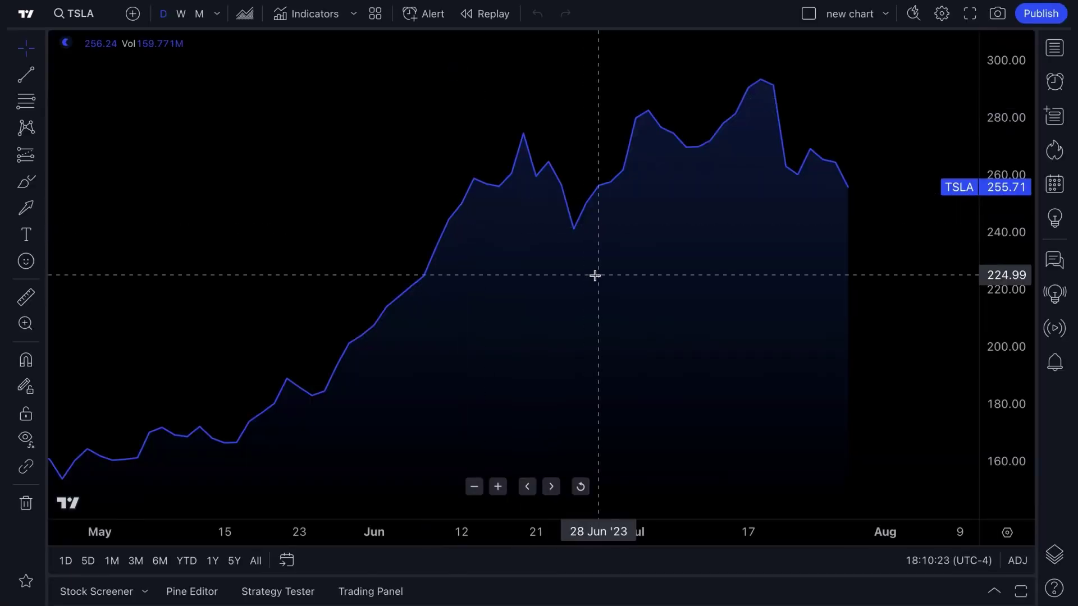
Step: Zoom in and out on the TSLA daily chart
scroll(647, 248, "up", 3)
scroll(648, 250, "up", 3)
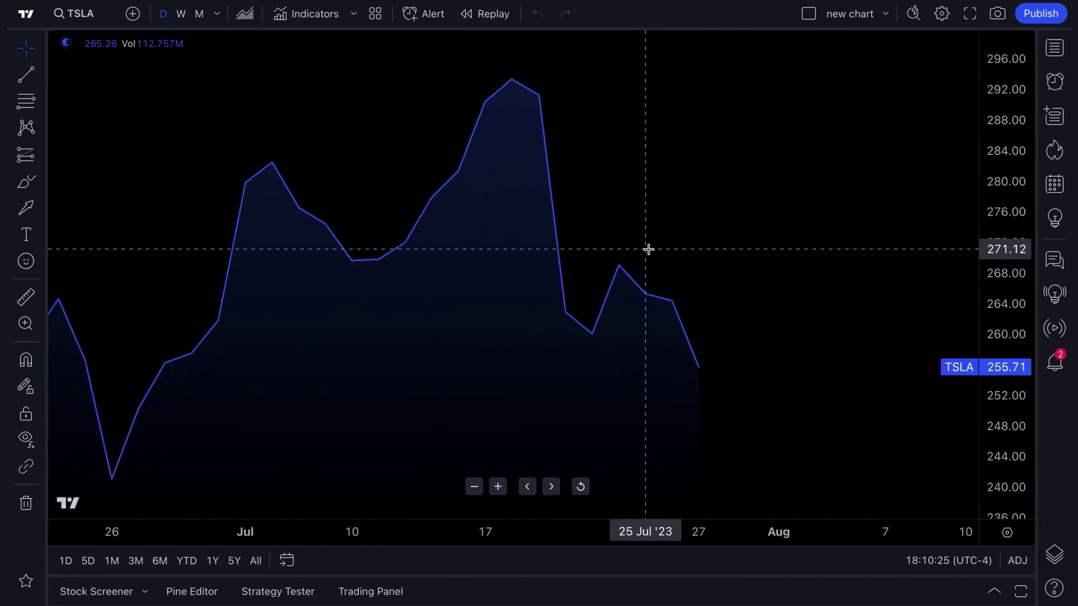
scroll(648, 249, "down", 5)
scroll(649, 249, "down", 3)
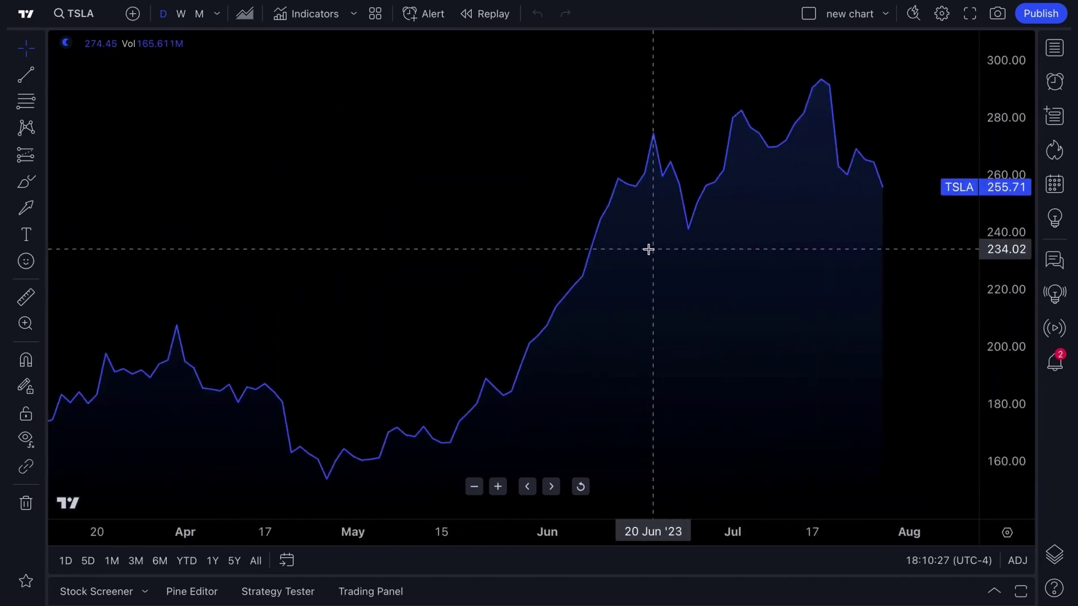
scroll(649, 250, "up", 2)
scroll(649, 249, "down", 1)
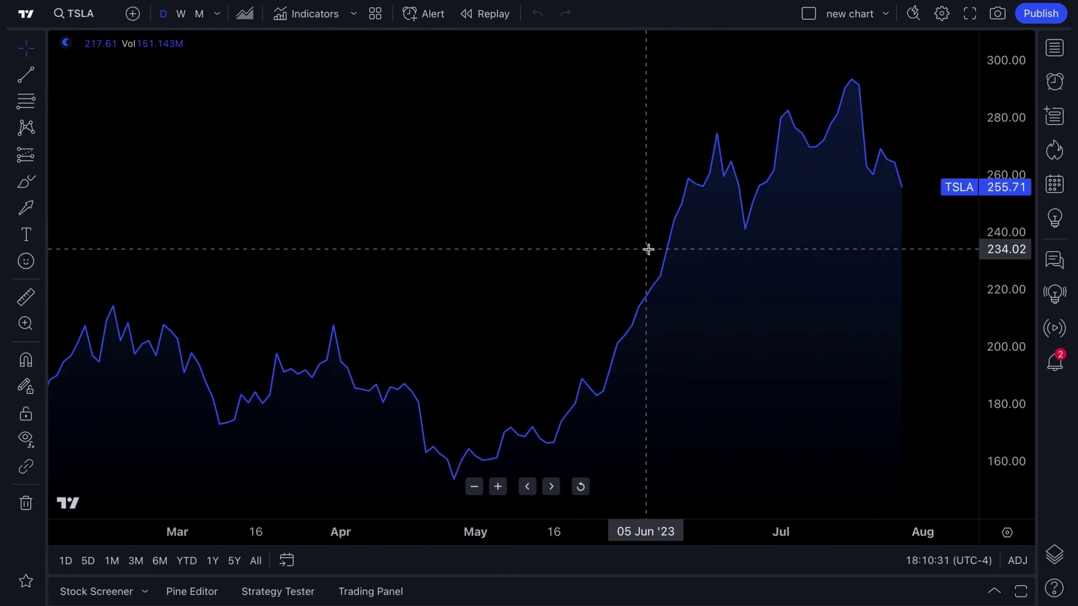
scroll(773, 222, "up", 5)
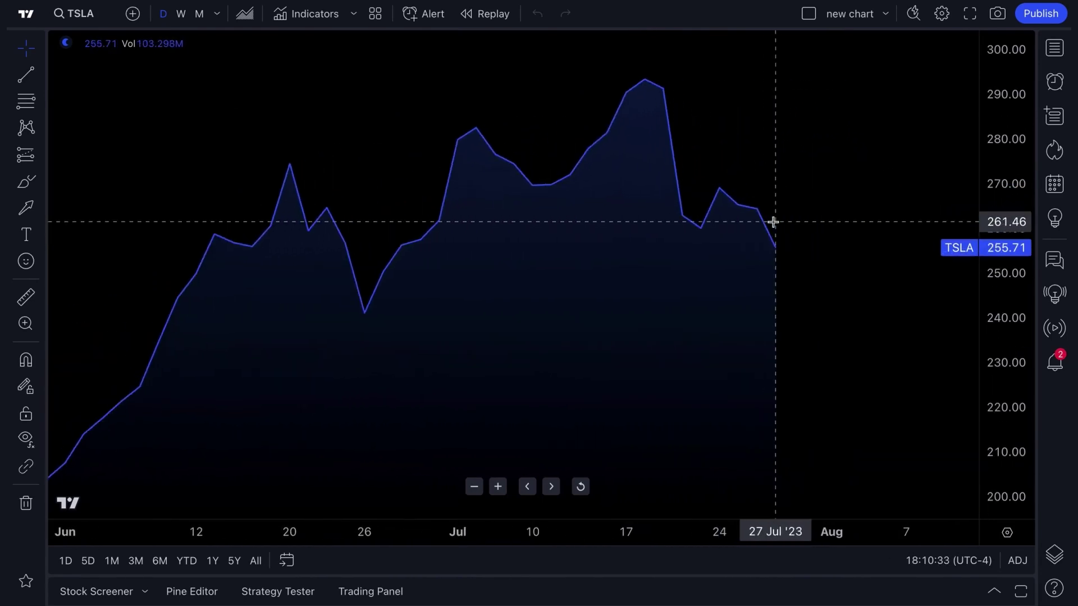
scroll(773, 221, "down", 5)
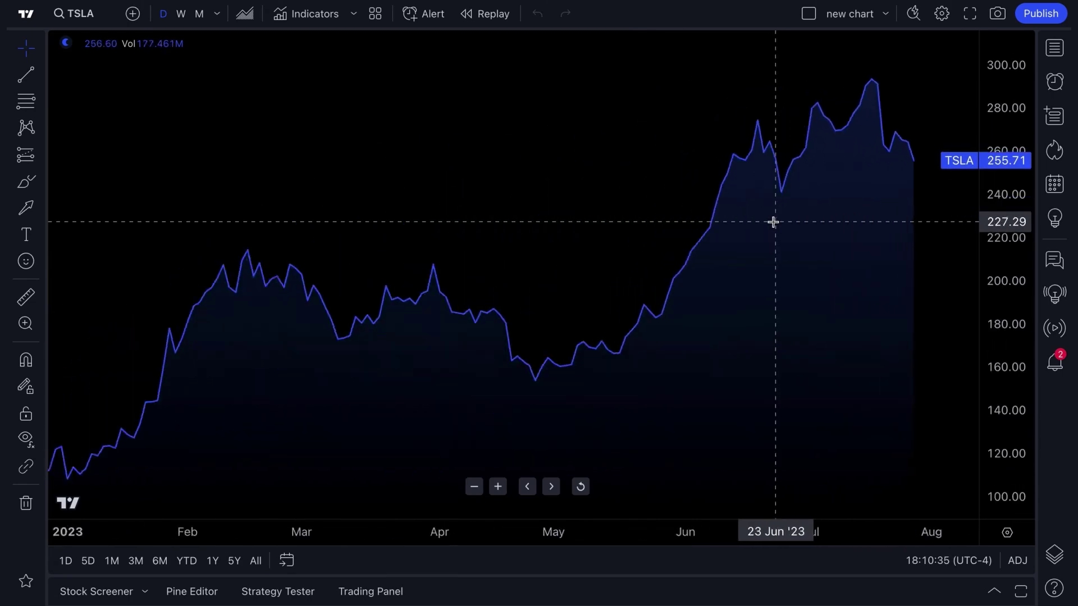
scroll(773, 222, "up", 4)
scroll(773, 221, "down", 2)
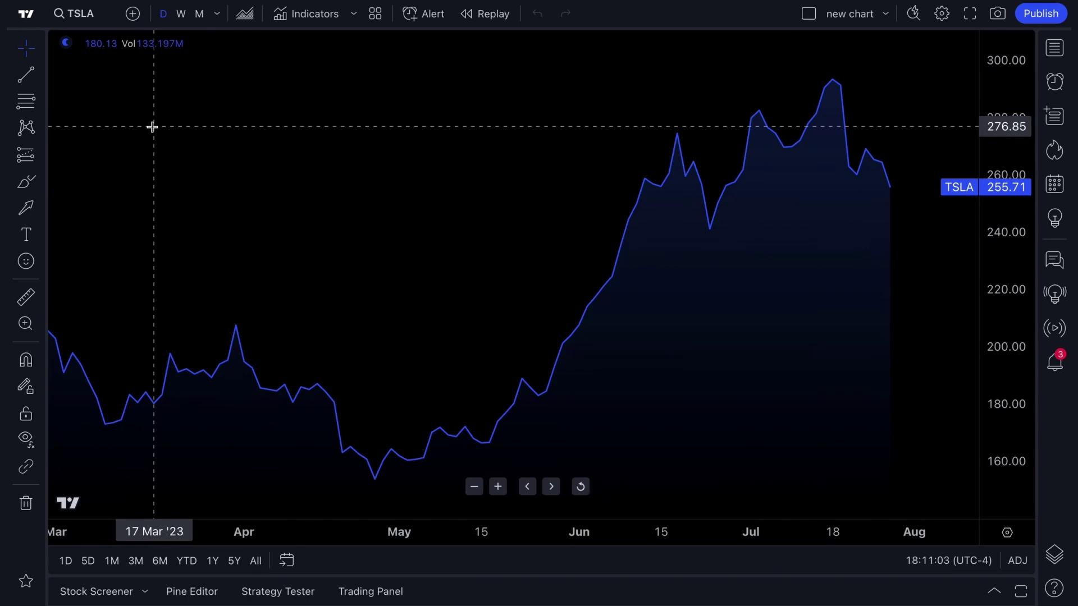
scroll(153, 127, "up", 5)
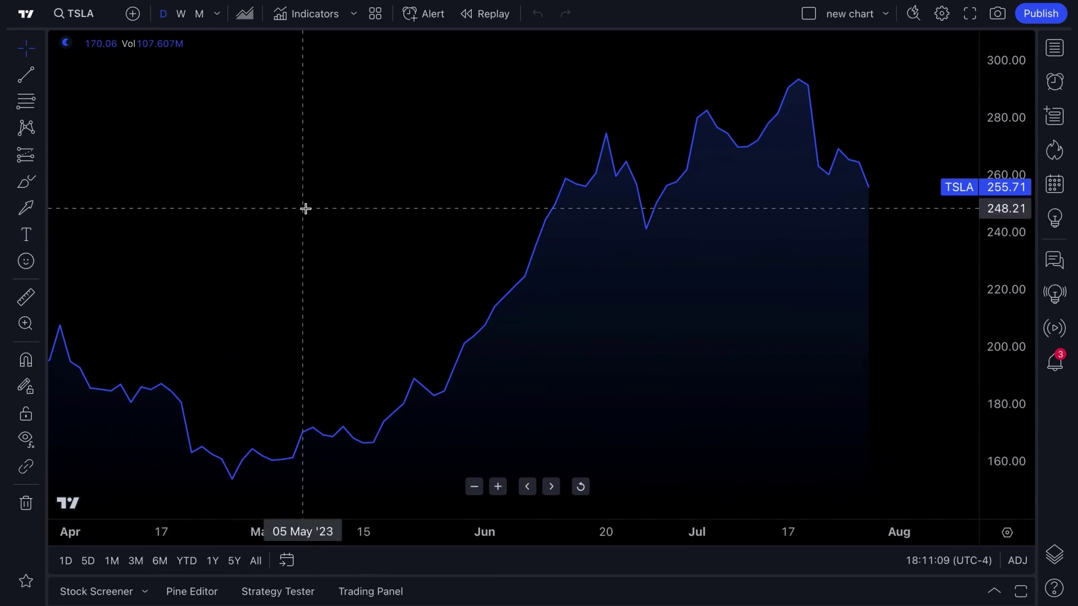
scroll(305, 208, "up", 3)
scroll(305, 208, "up", 1)
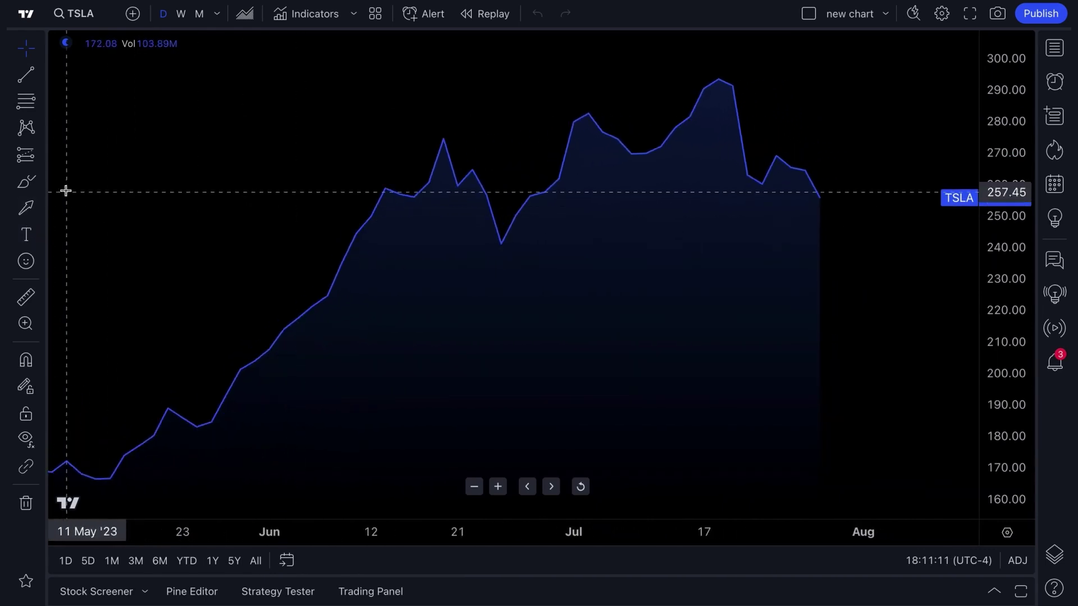
left_click(41, 155)
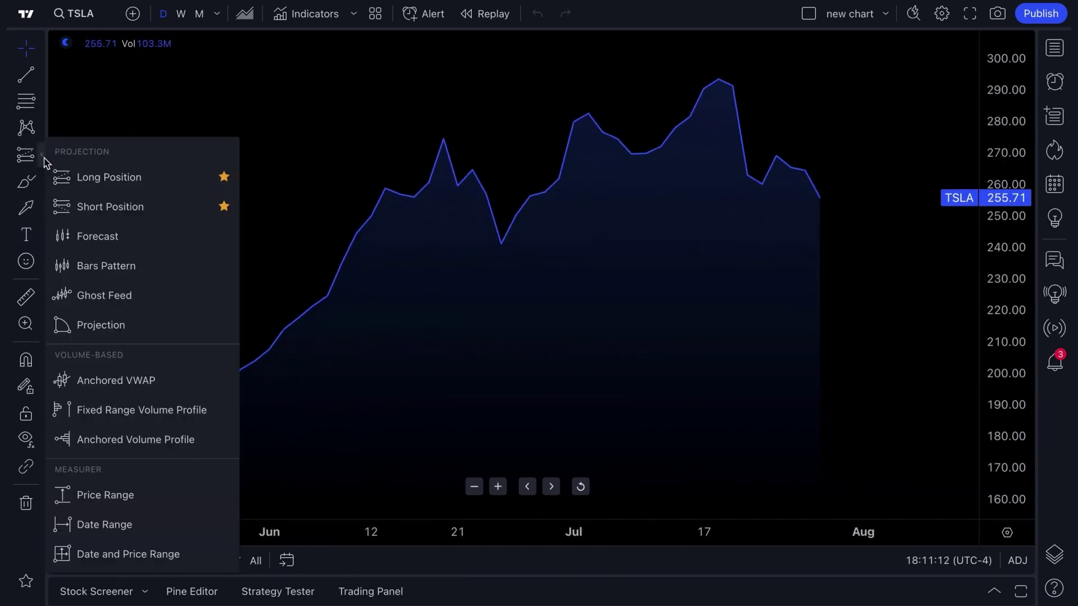
left_click(109, 179)
left_click(816, 190)
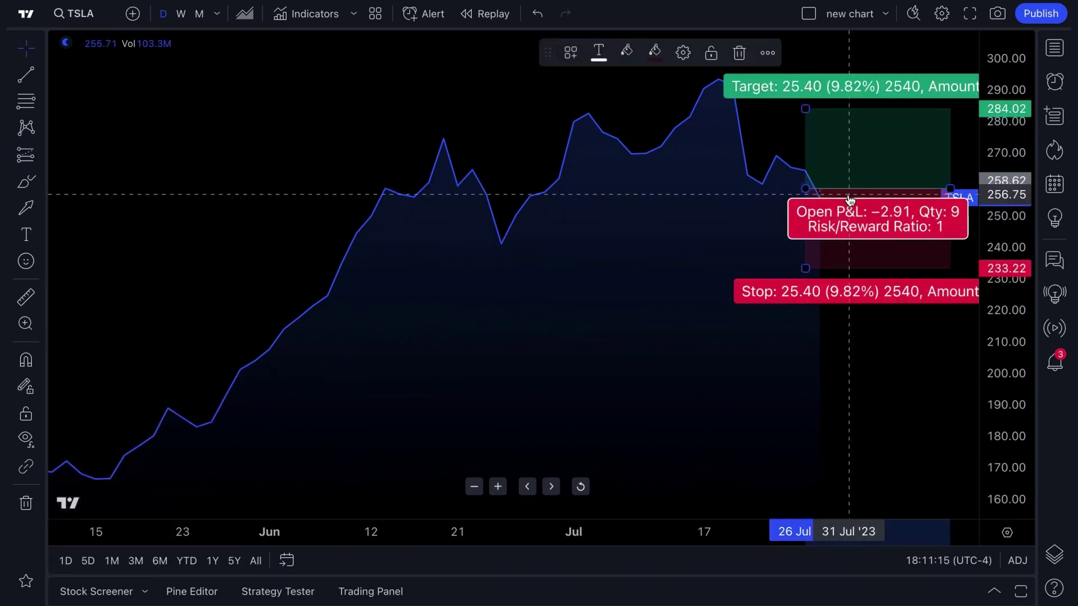
key("Delete")
left_click(26, 209)
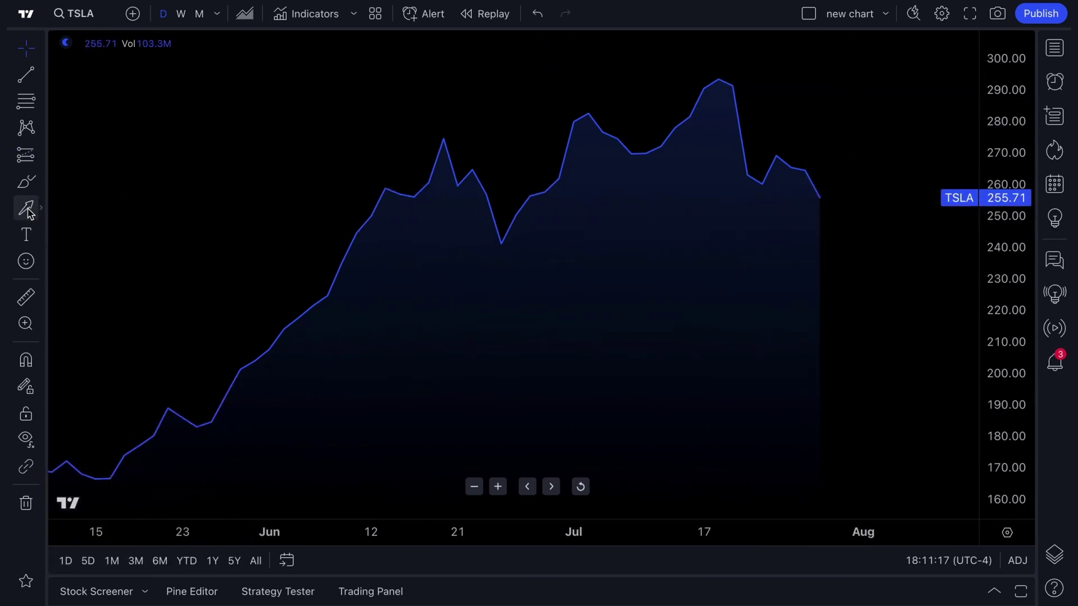
left_click(907, 107)
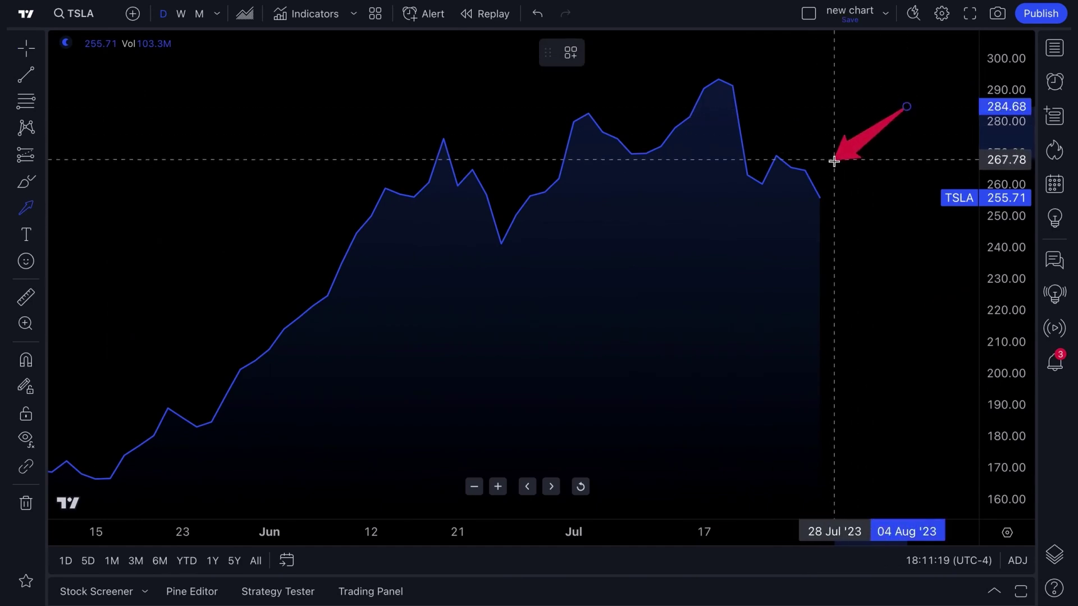
left_click(834, 163)
left_click(573, 219)
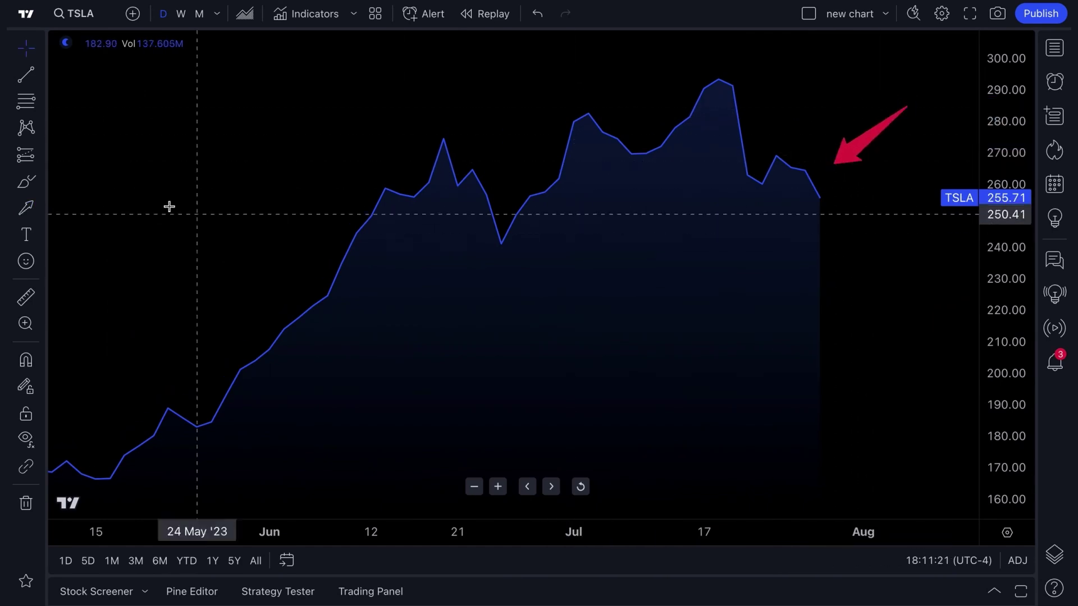
left_click(26, 74)
left_click(486, 253)
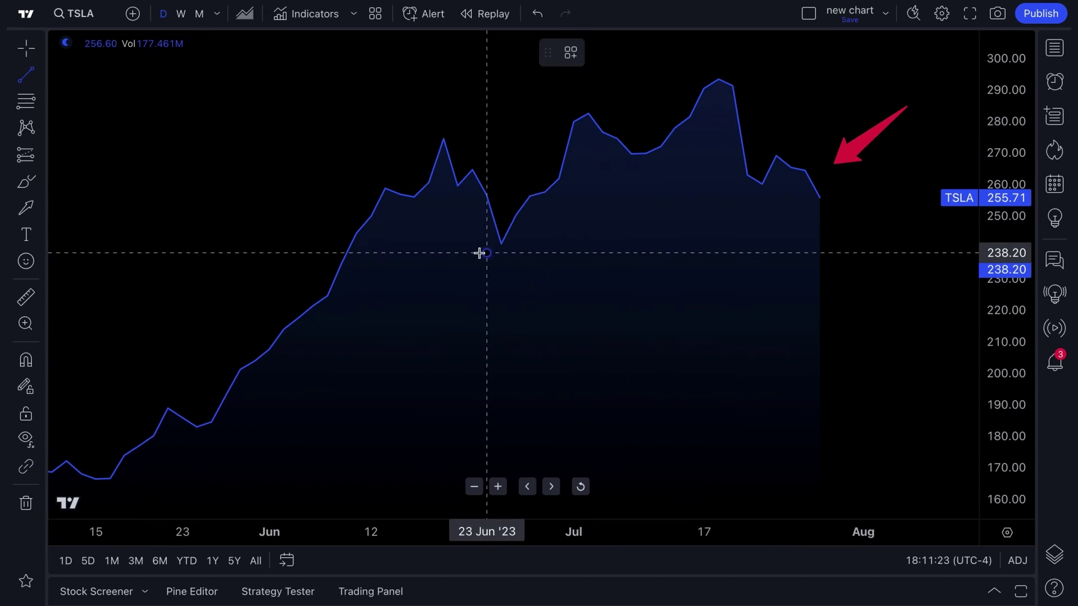
left_click(877, 190)
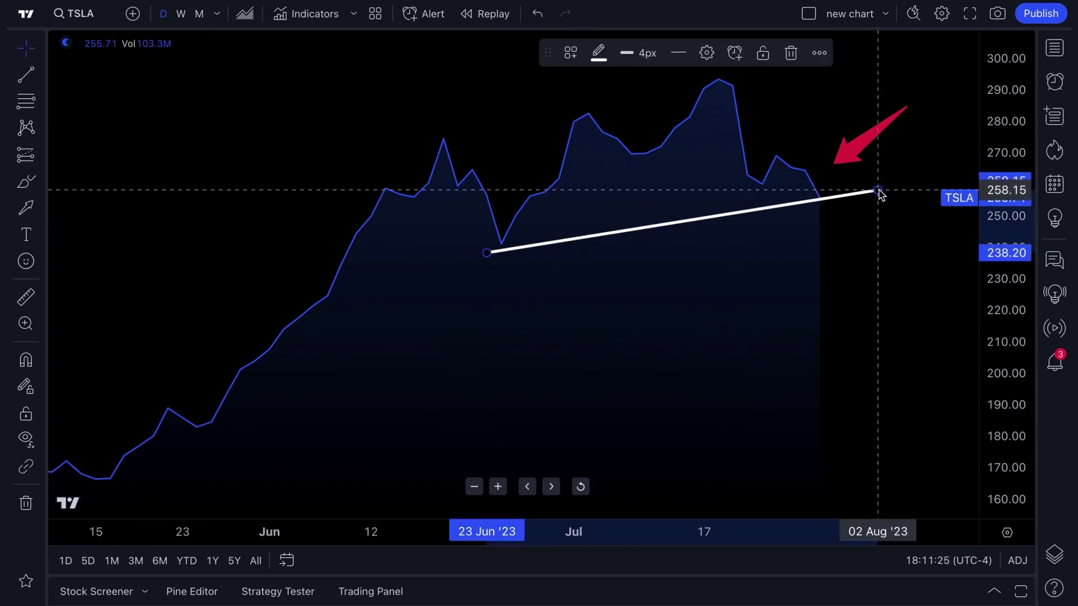
left_click(879, 216)
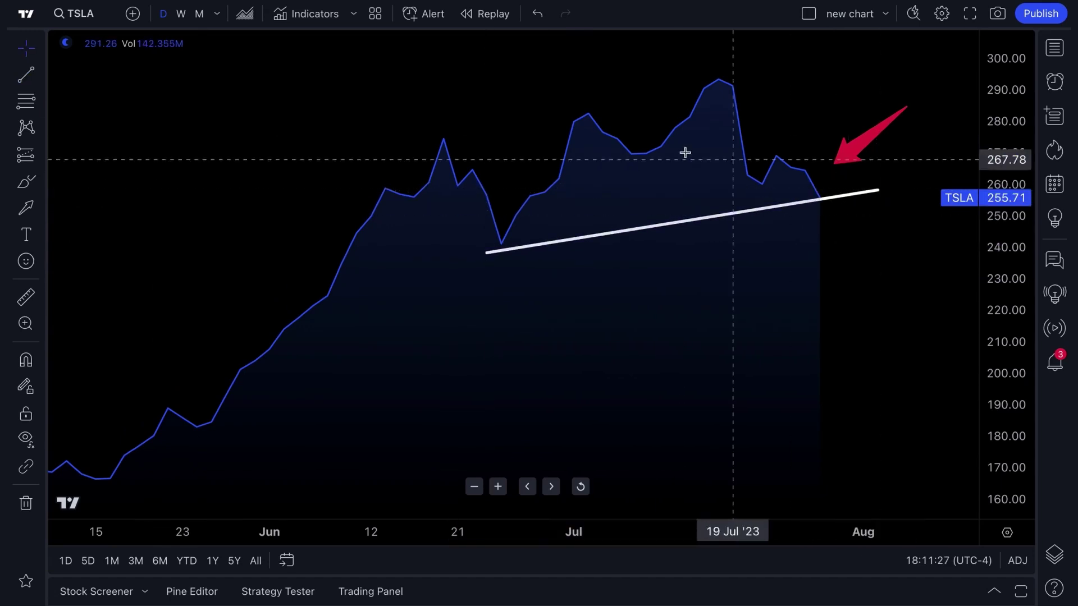
left_click_drag(456, 83, 905, 322)
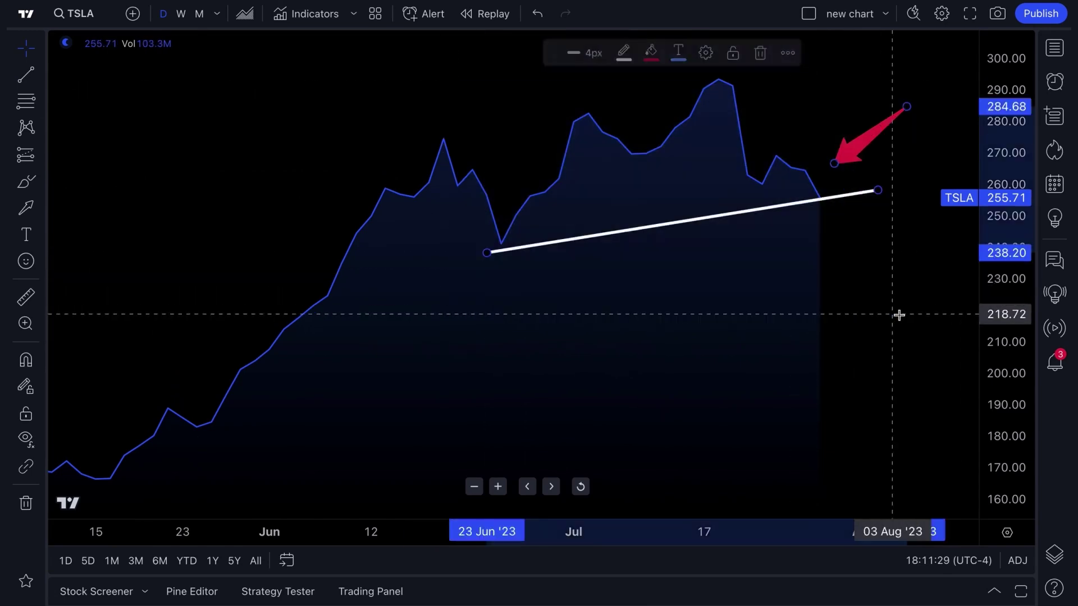
key("Delete")
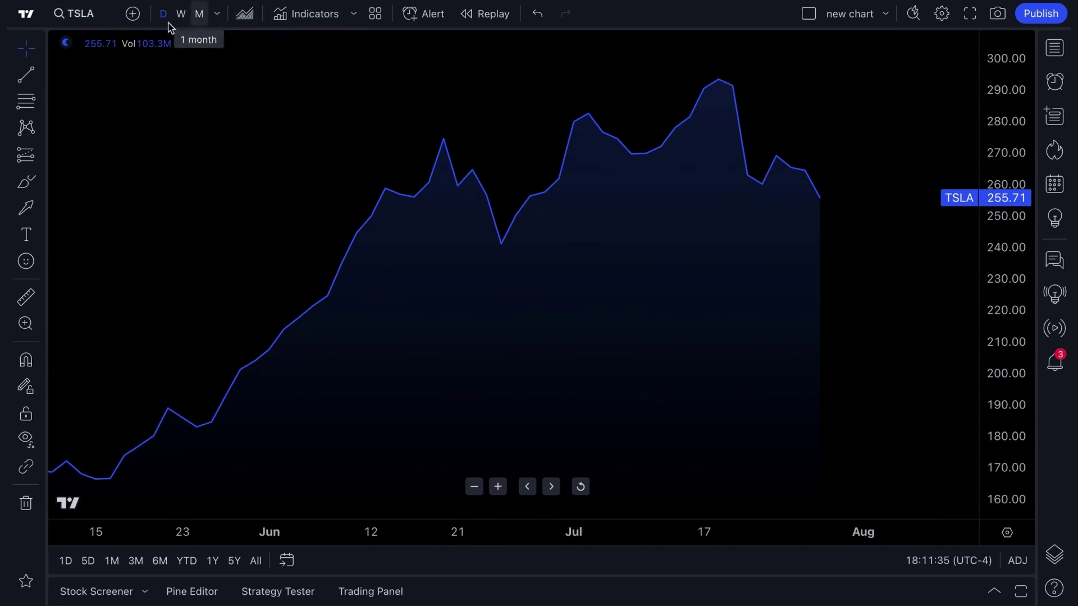
Step: Replace TSLA with AAPL via Symbol Search, after browsing the indices, bonds and economy filters
left_click(95, 17)
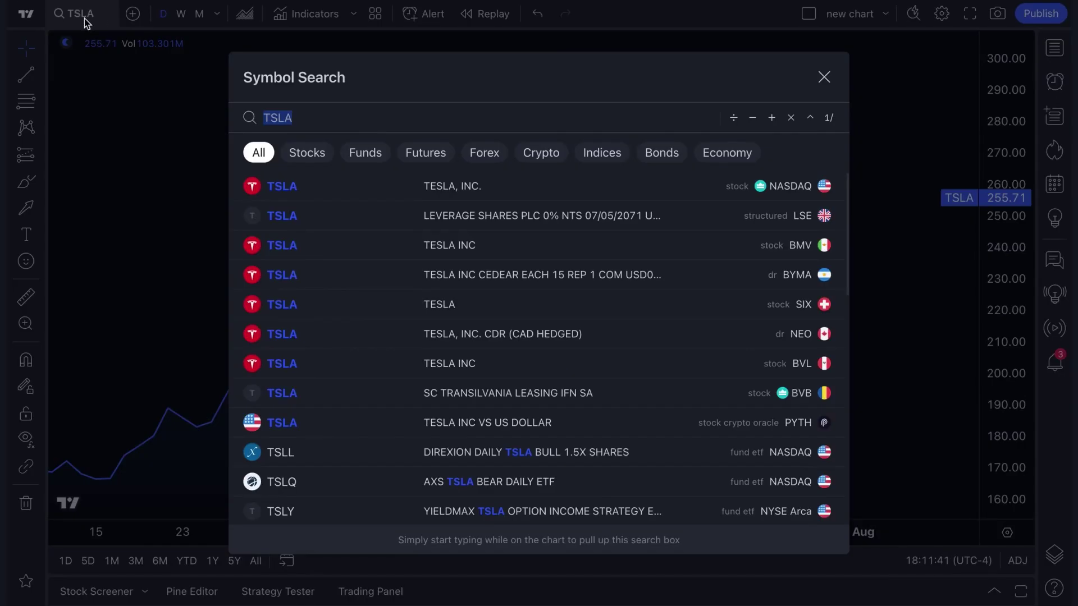
key("BackSpace")
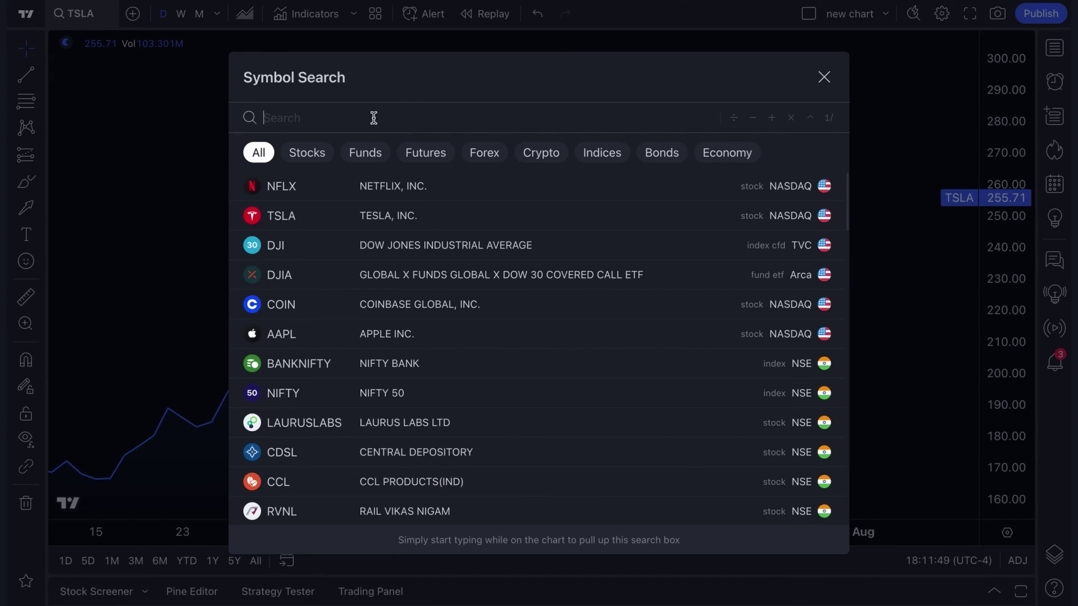
left_click(602, 153)
left_click(663, 156)
left_click(724, 154)
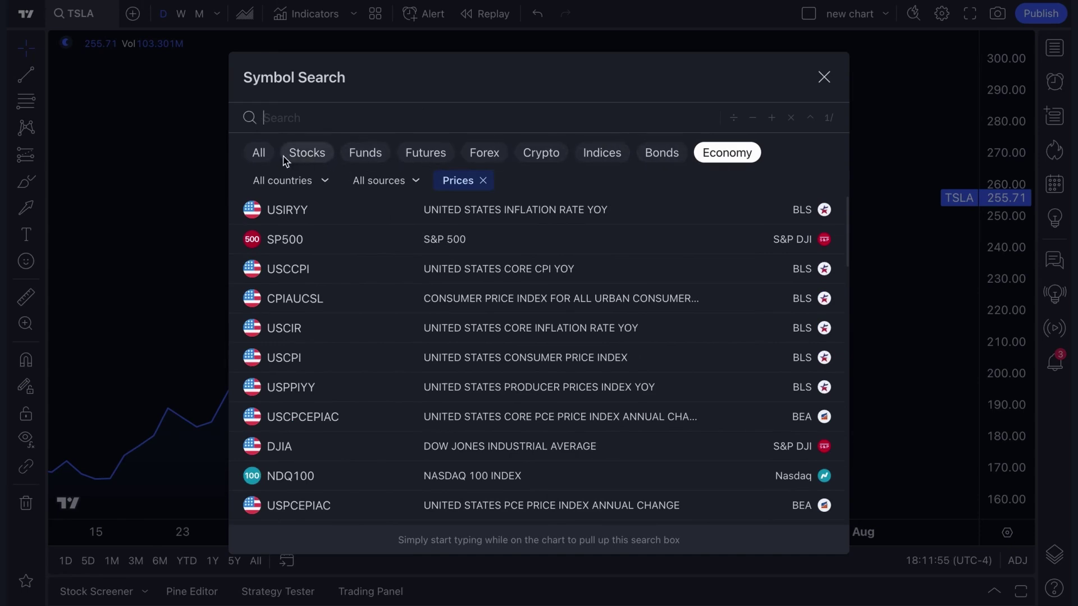
left_click(259, 158)
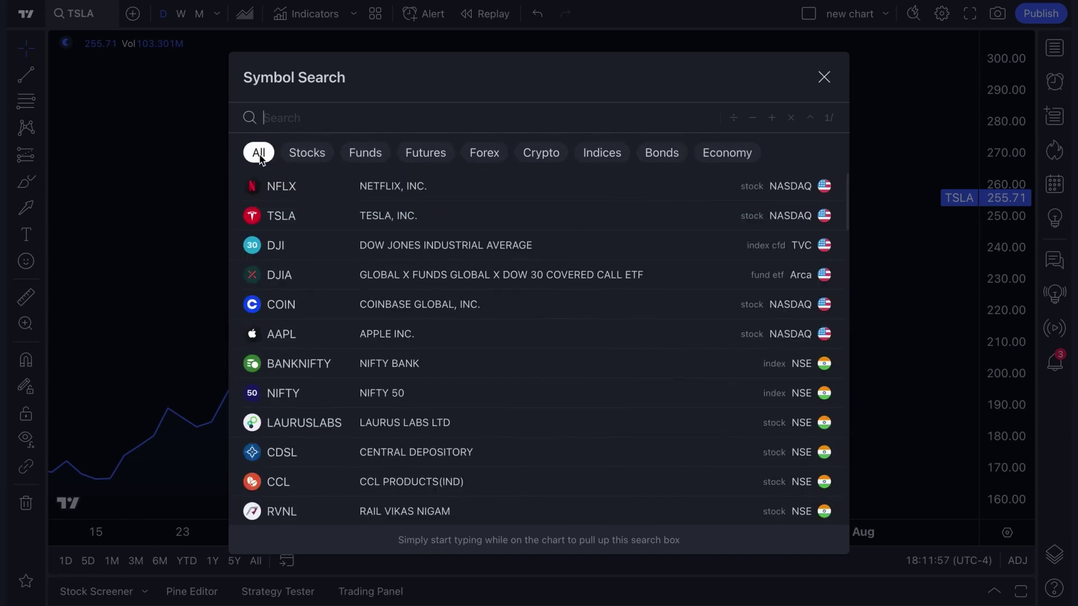
type("AAPL")
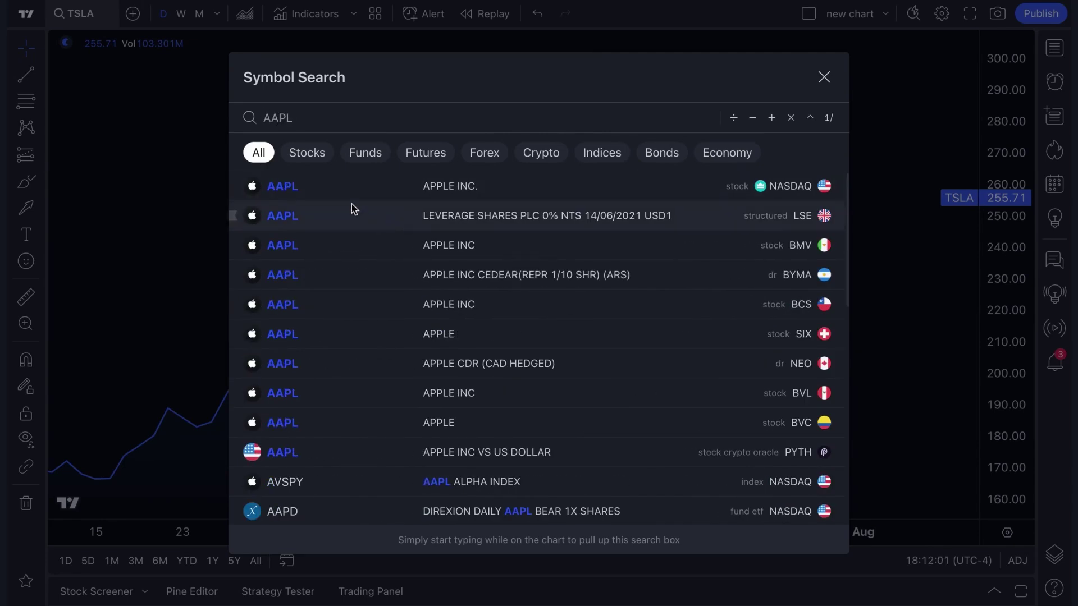
left_click(334, 191)
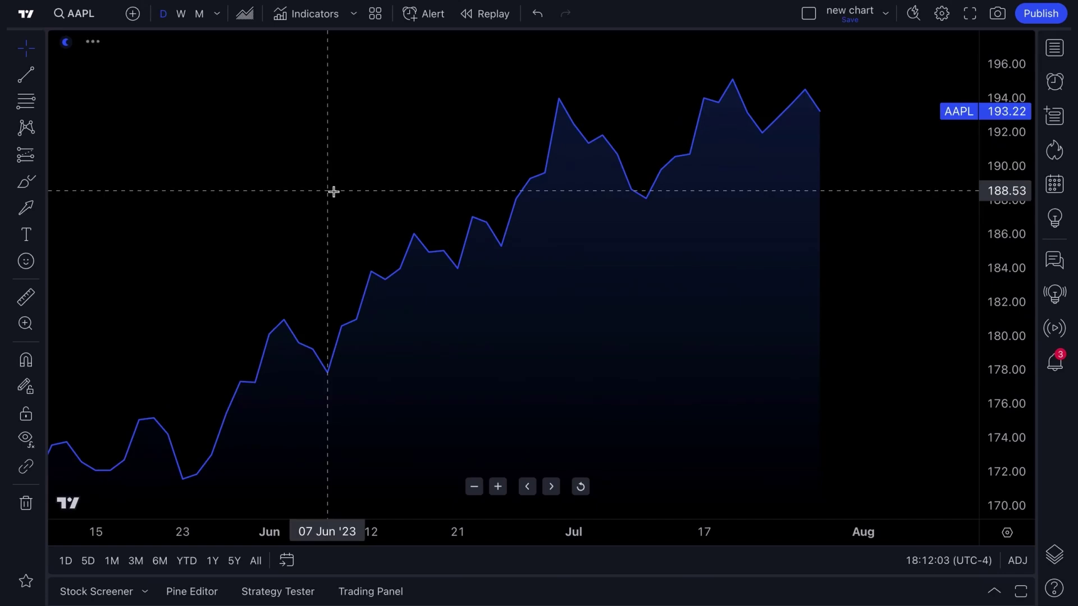
Step: Switch the AAPL chart to weekly, then monthly bars
scroll(386, 213, "up", 2)
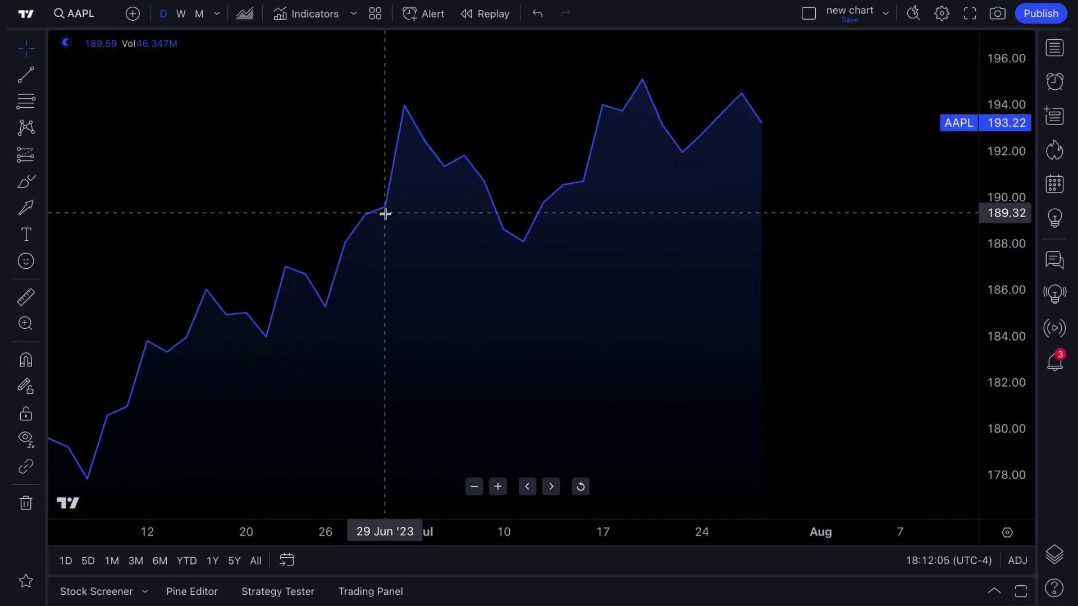
left_click(182, 21)
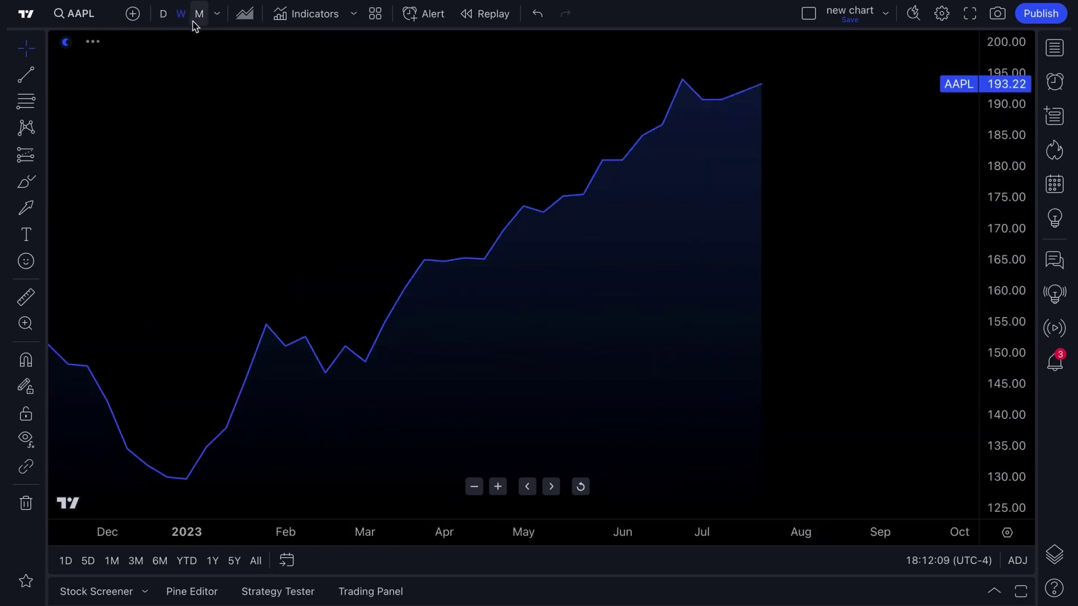
left_click(197, 22)
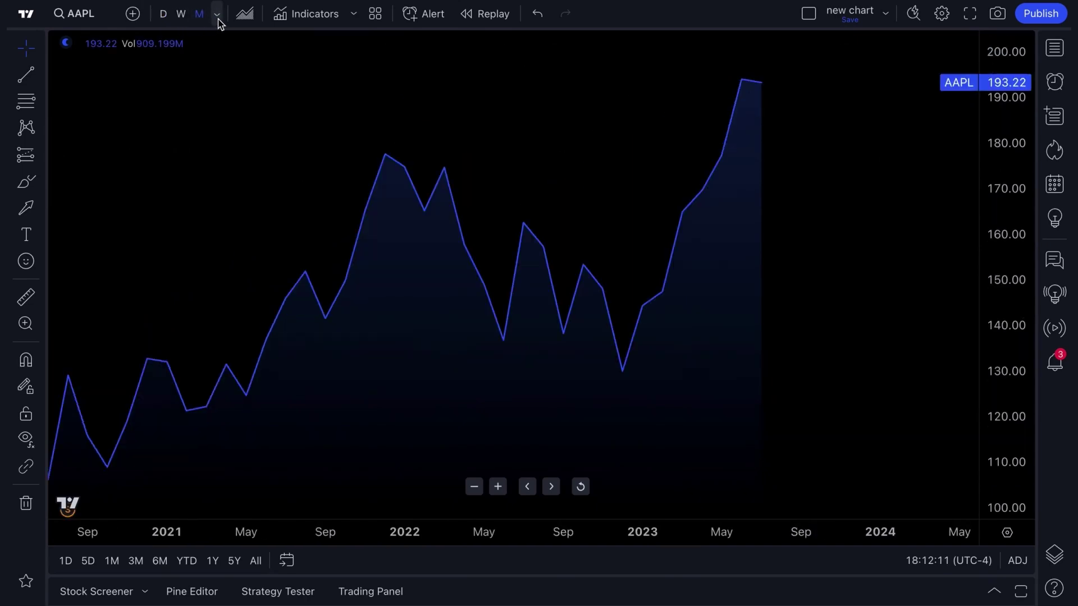
Step: Pick the 1-second interval, then return the chart to 1 day
left_click(217, 19)
left_click(241, 38)
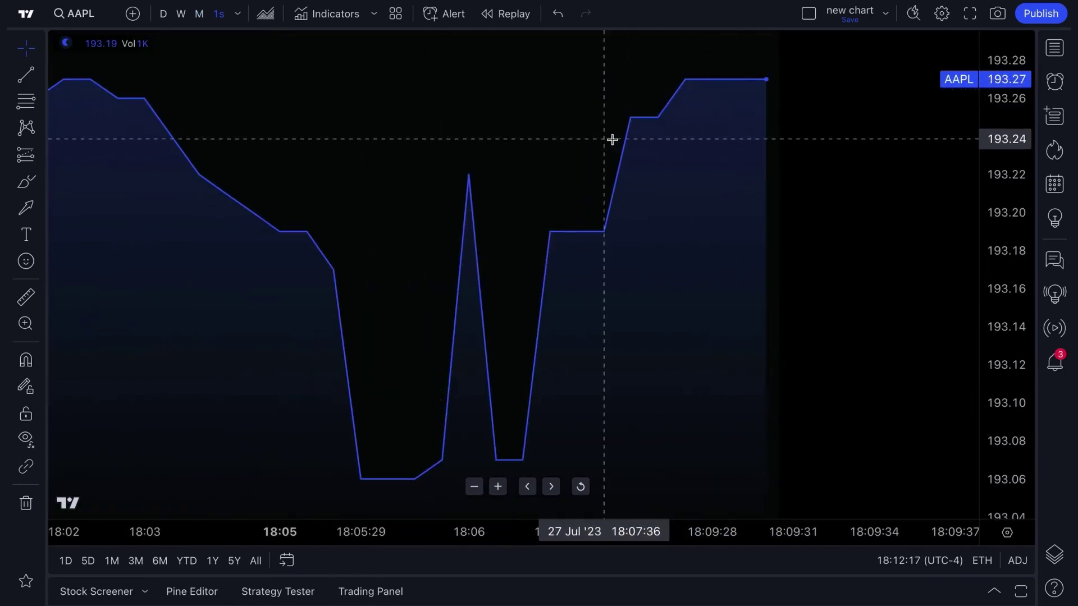
left_click(239, 17)
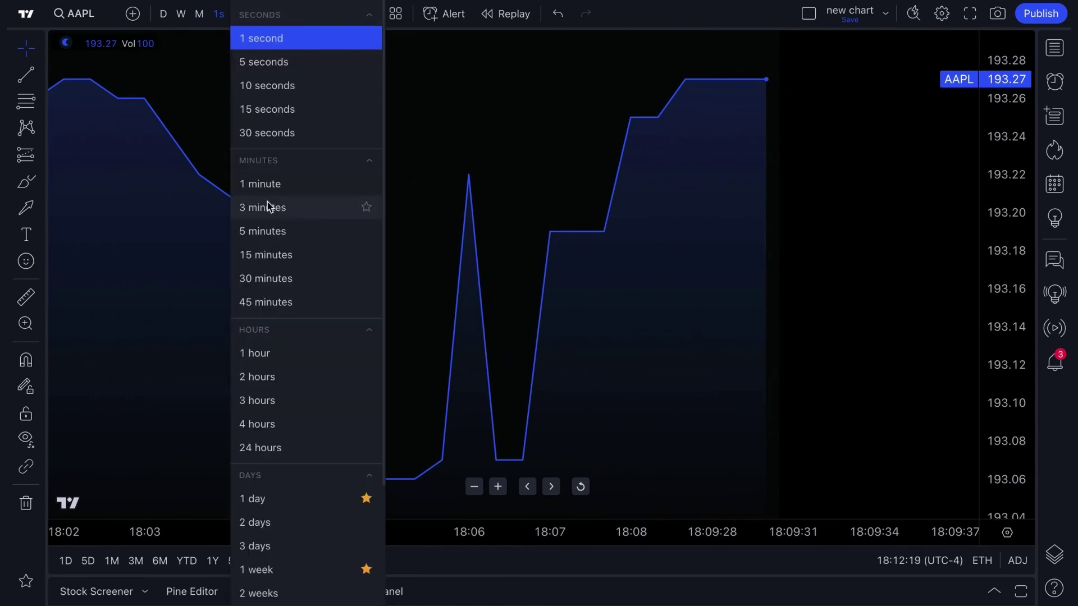
left_click(272, 497)
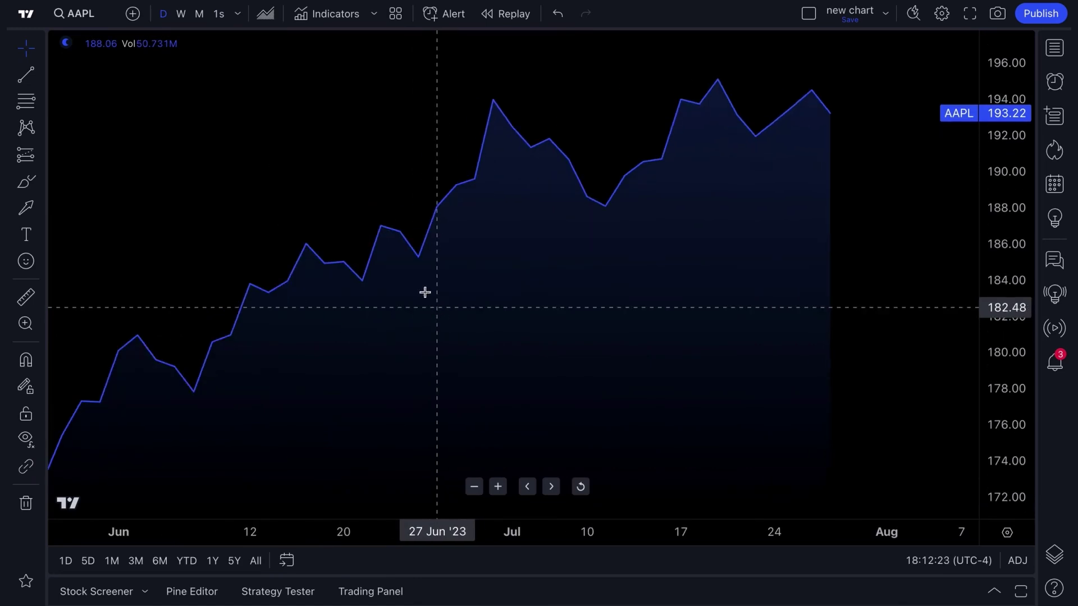
Step: Change the AAPL chart style from area to Candles
left_click(266, 14)
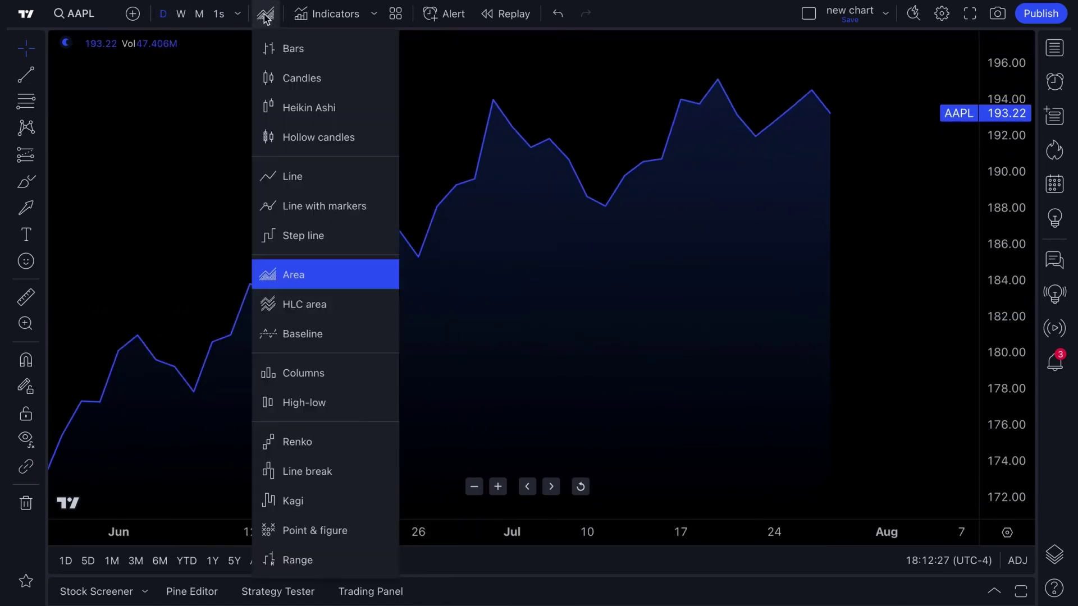
left_click(266, 16)
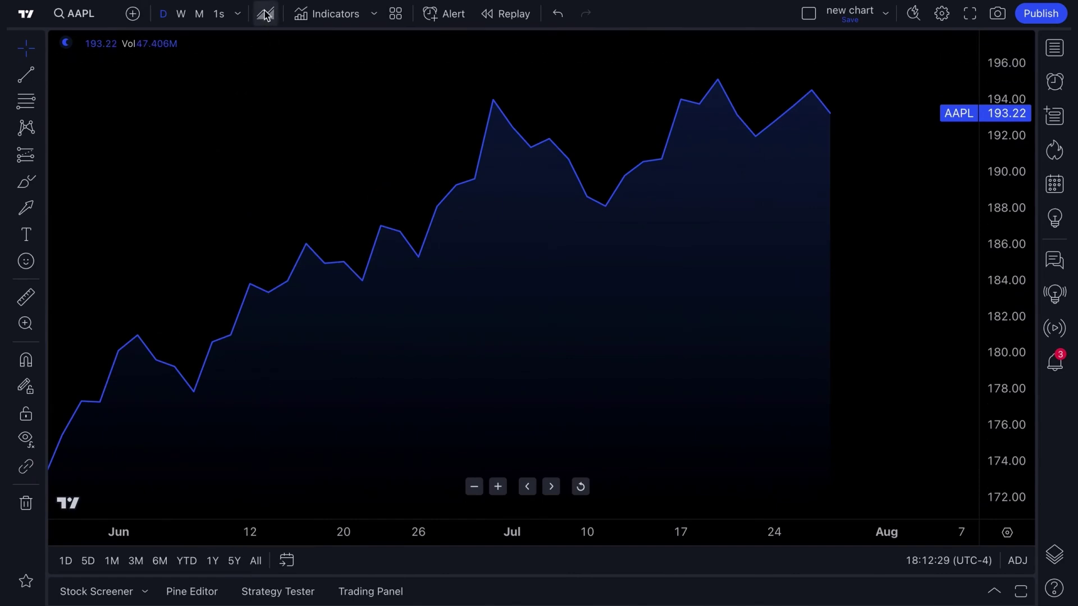
left_click(267, 14)
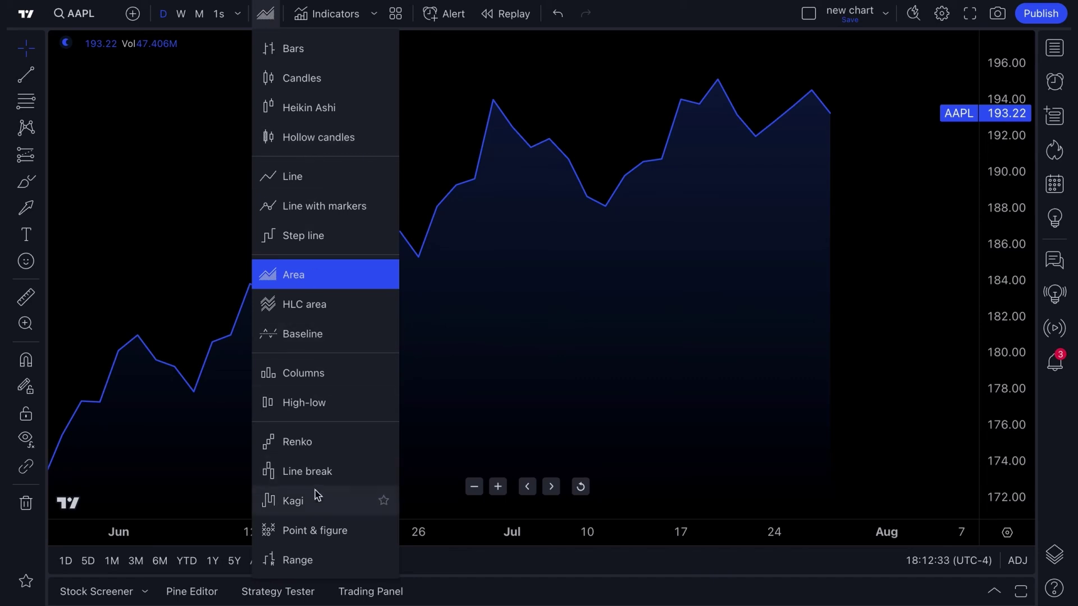
left_click(303, 83)
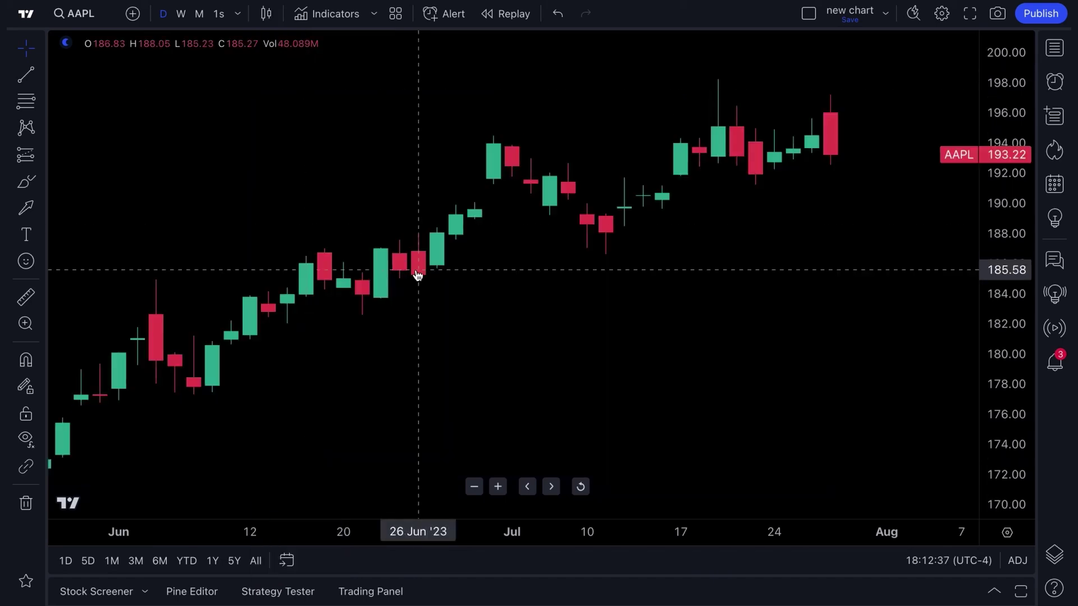
scroll(416, 271, "up", 3)
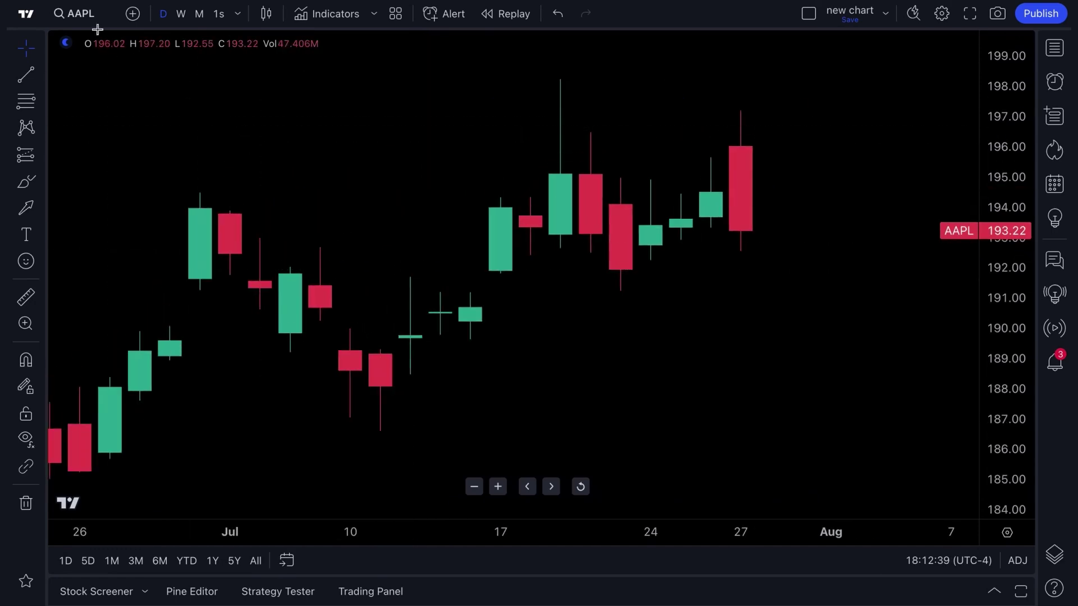
left_click(324, 15)
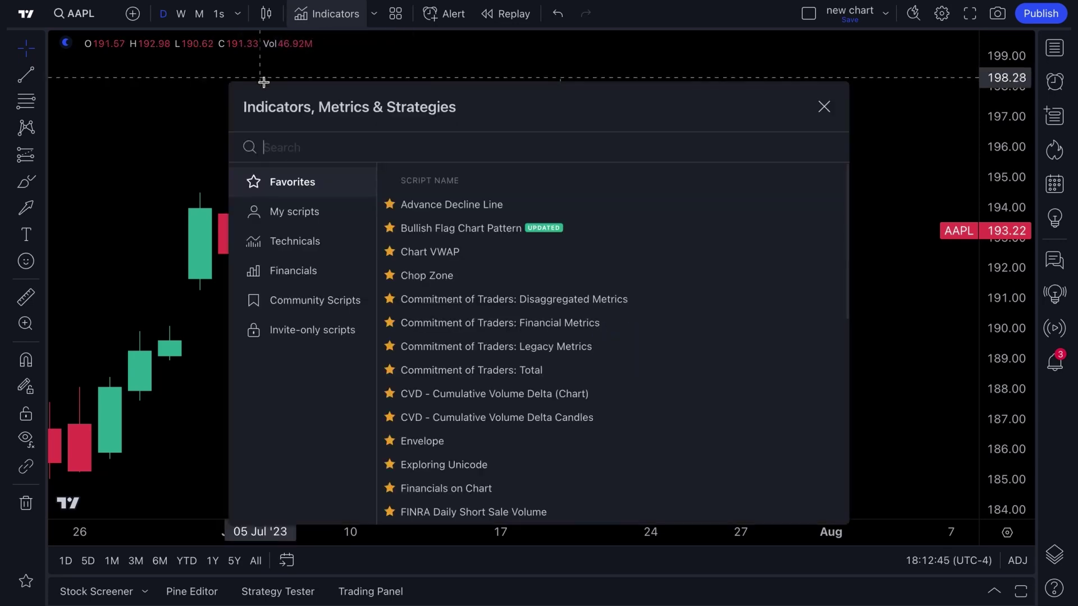
type("moving average")
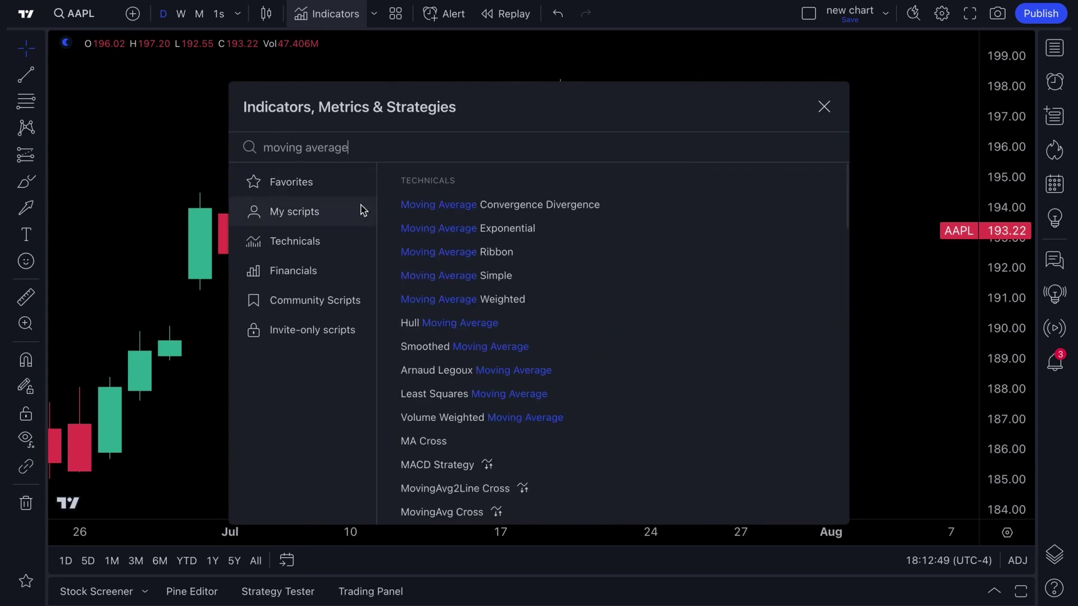
double_click(368, 152)
key("BackSpace")
key("BackSpace")
key("ctrl+a")
key("BackSpace")
type("revenue")
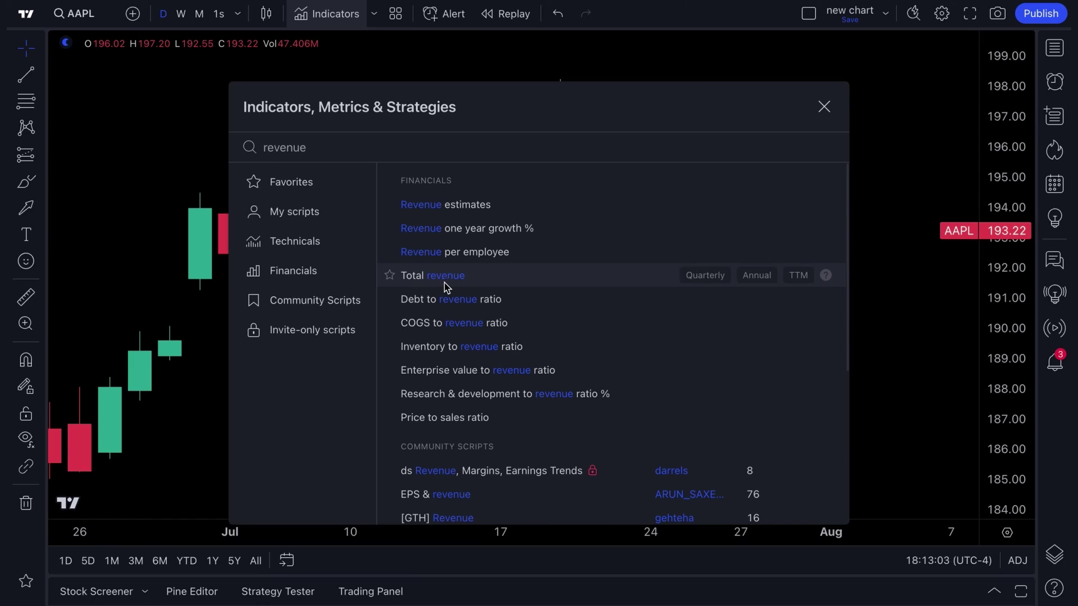
left_click(313, 242)
left_click(311, 273)
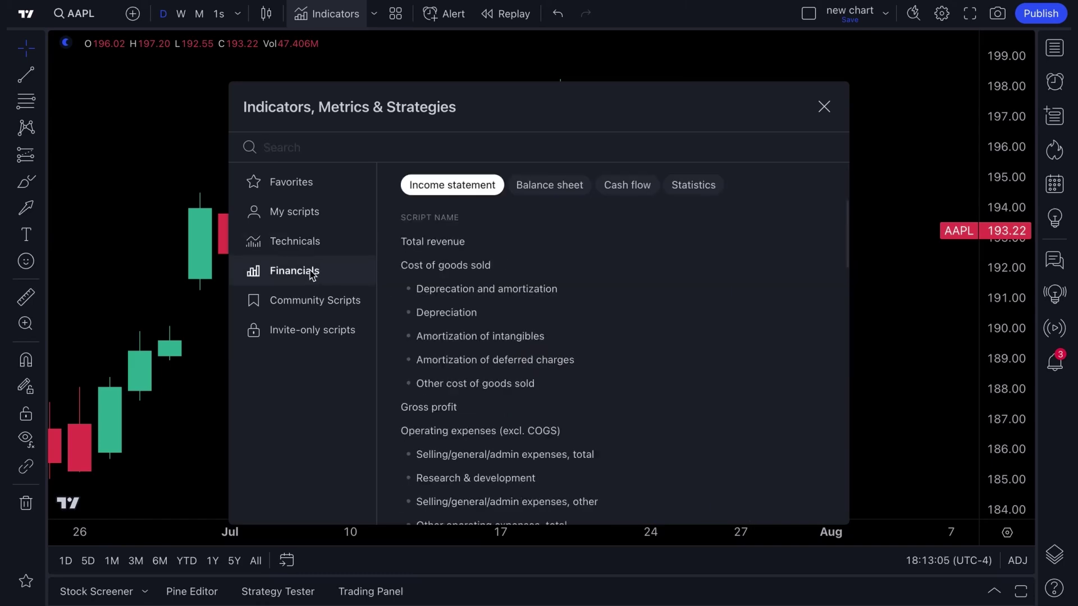
left_click(544, 197)
left_click(627, 187)
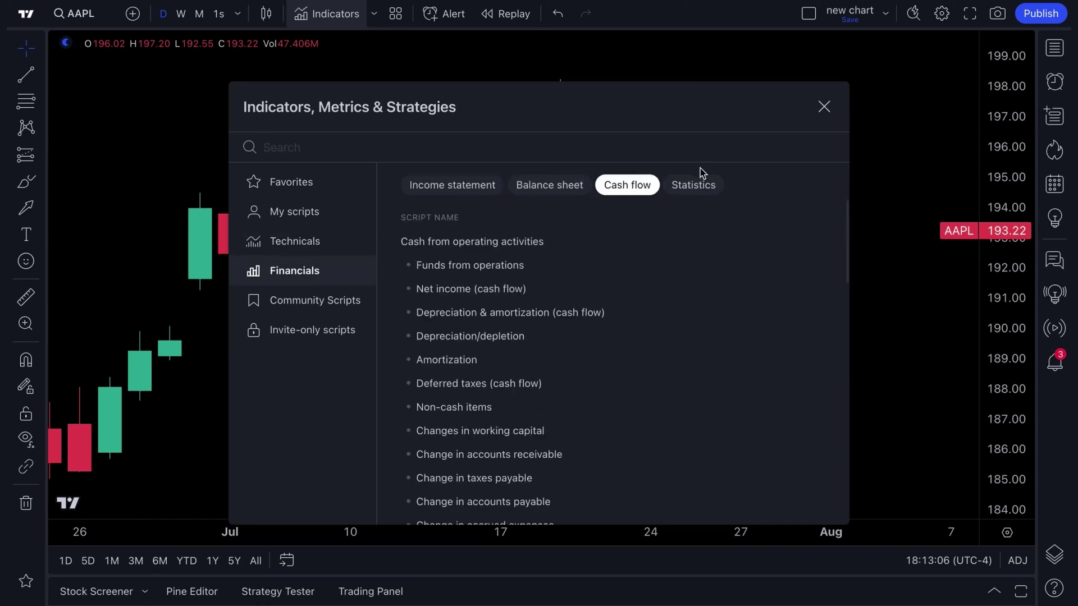
left_click(824, 108)
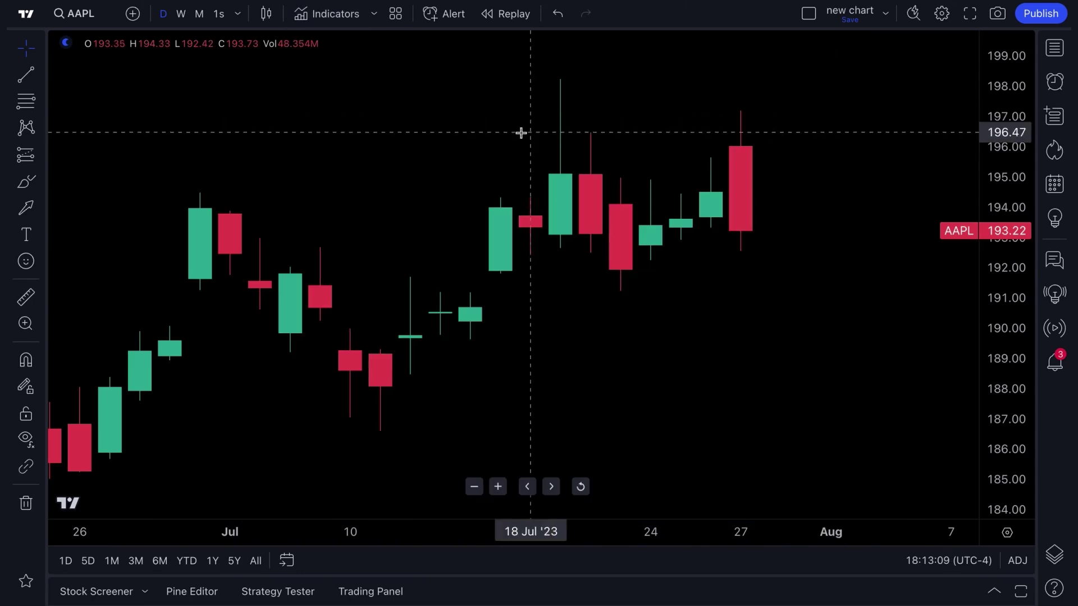
left_click(396, 16)
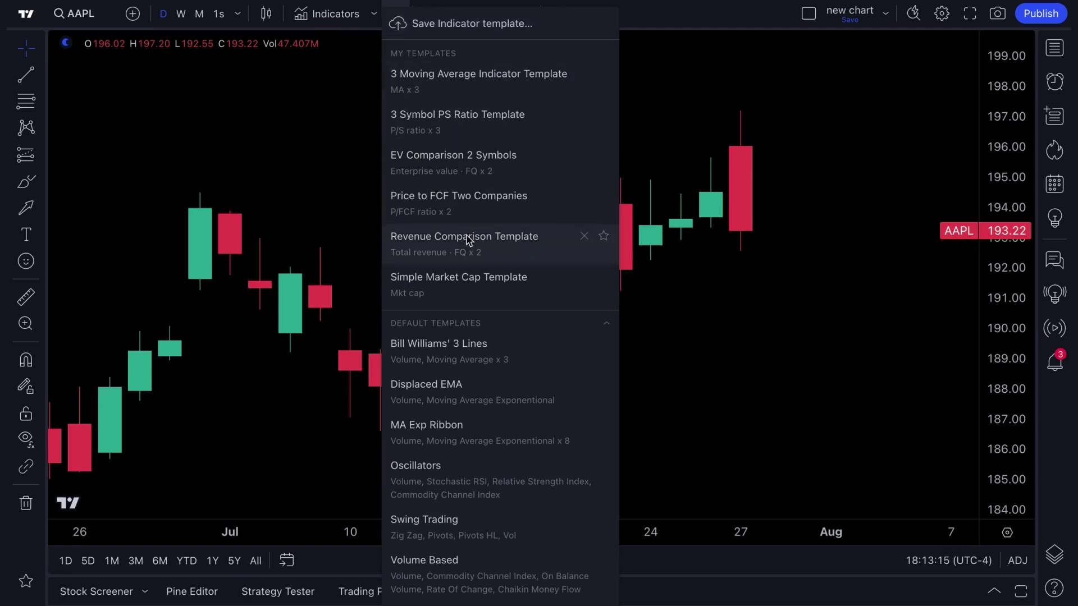
left_click(312, 166)
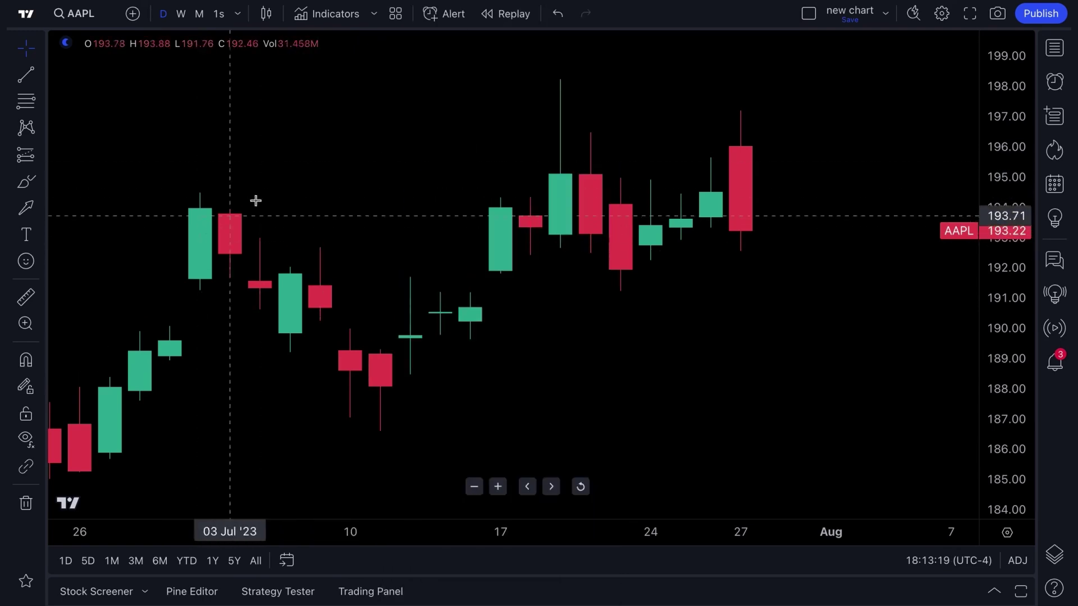
scroll(354, 185, "up", 2)
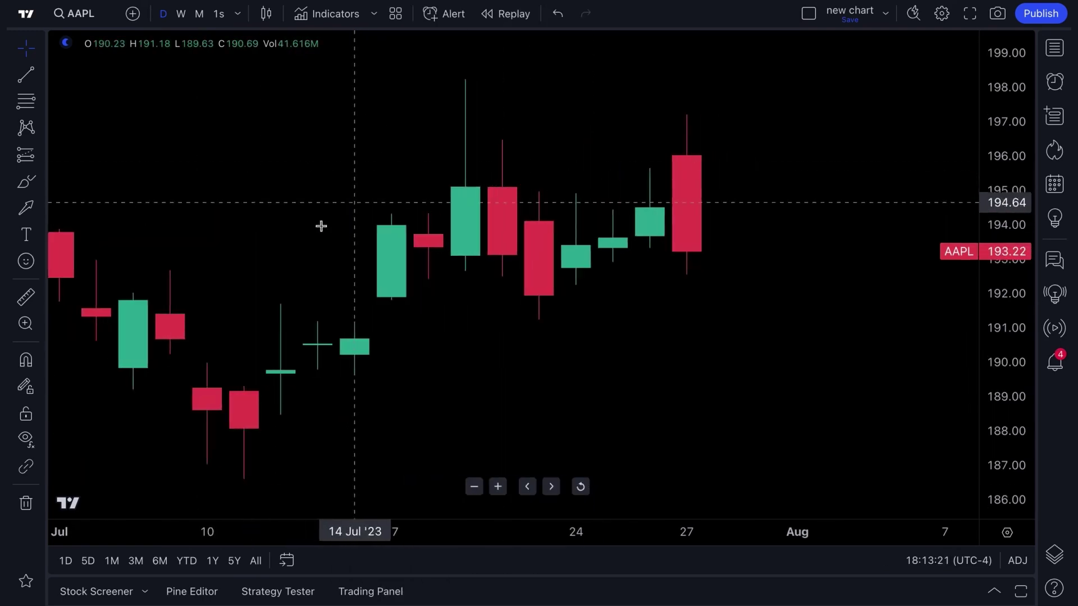
Step: Draft an AAPL price alert triggering at 150, then discard it without creating
left_click(436, 14)
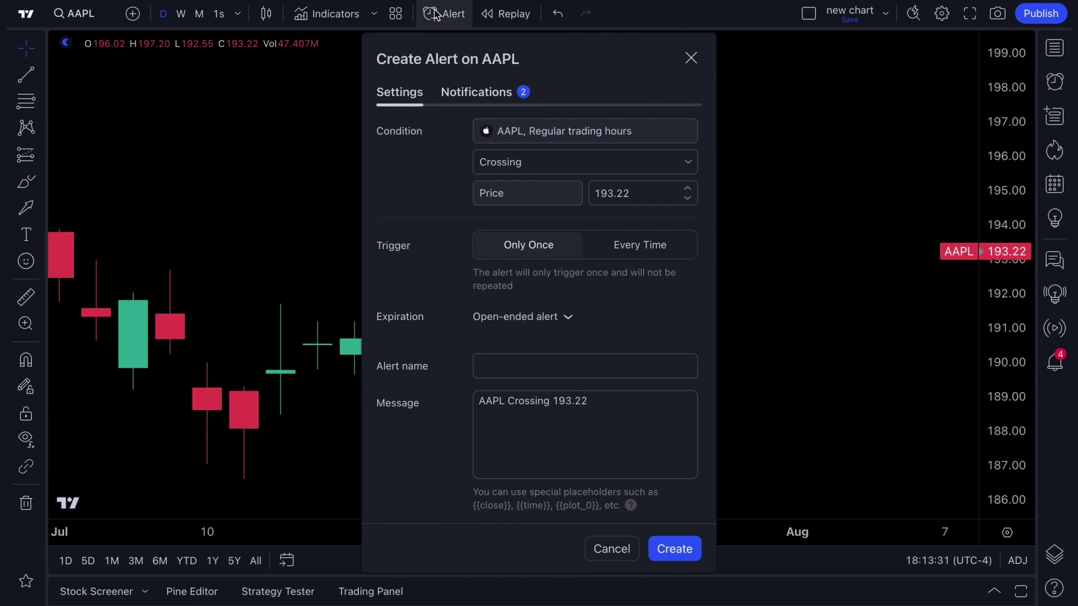
left_click(511, 198)
double_click(621, 196)
type("150")
left_click(615, 220)
left_click(691, 58)
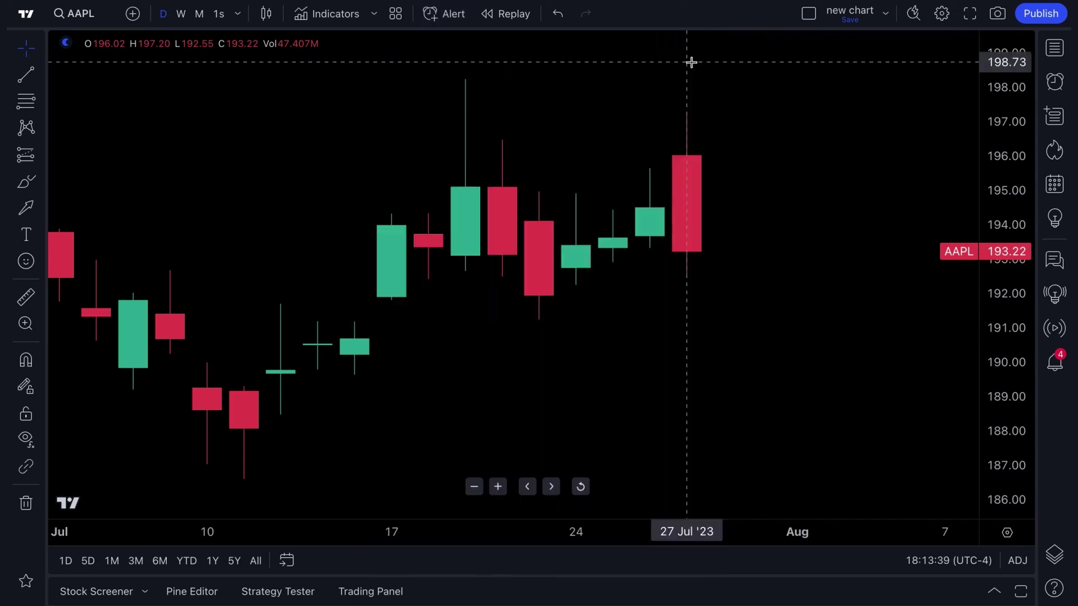
Step: Browse the existing alerts list, resizing it against the log, and close the panel
left_click(1055, 84)
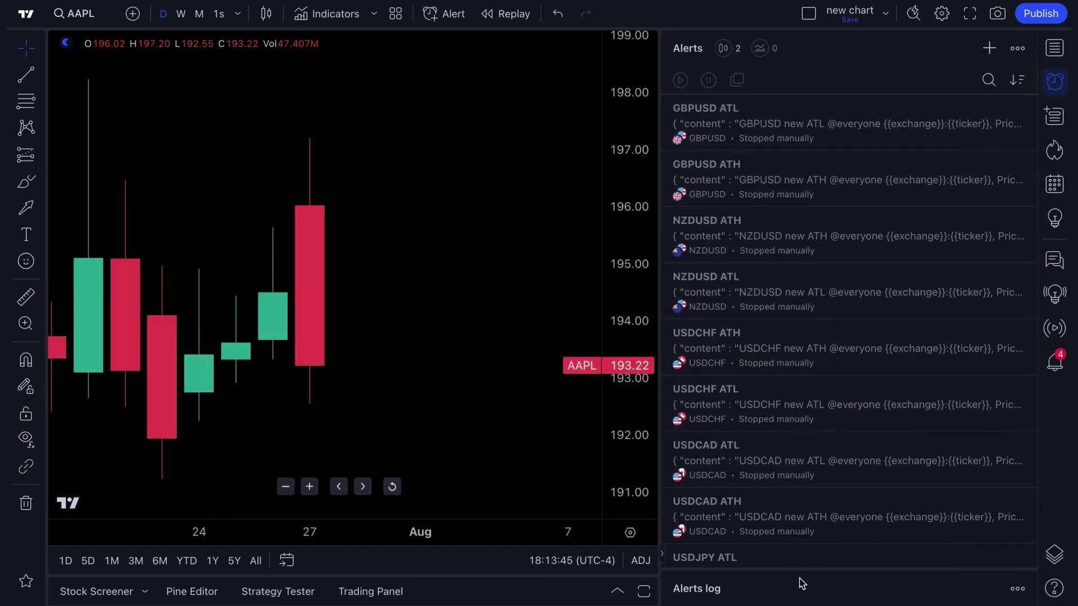
mouse_move(801, 571)
left_mouse_down()
mouse_move(777, 247)
mouse_move(818, 571)
left_mouse_up()
scroll(813, 404, "down", 5)
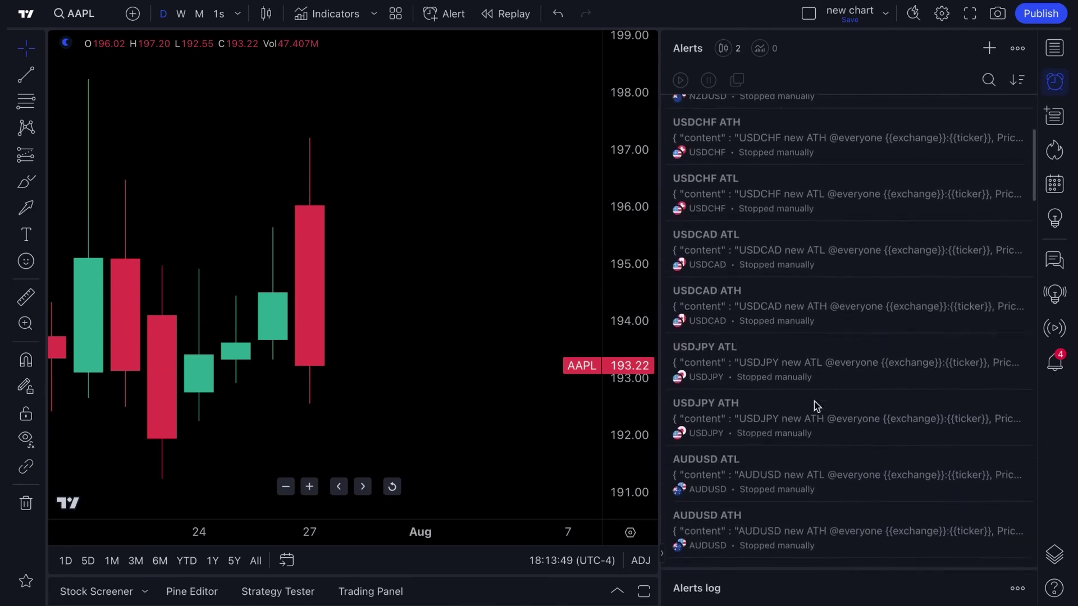
scroll(816, 405, "up", 5)
left_click(1054, 83)
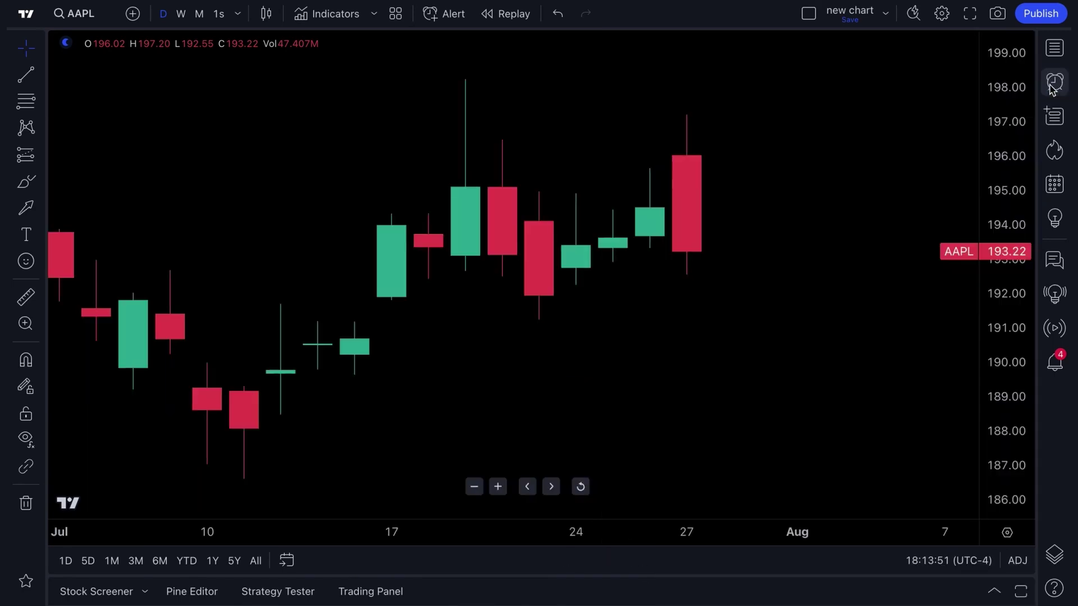
Step: Start a bar replay with its starting point set at mid-May
left_click(505, 15)
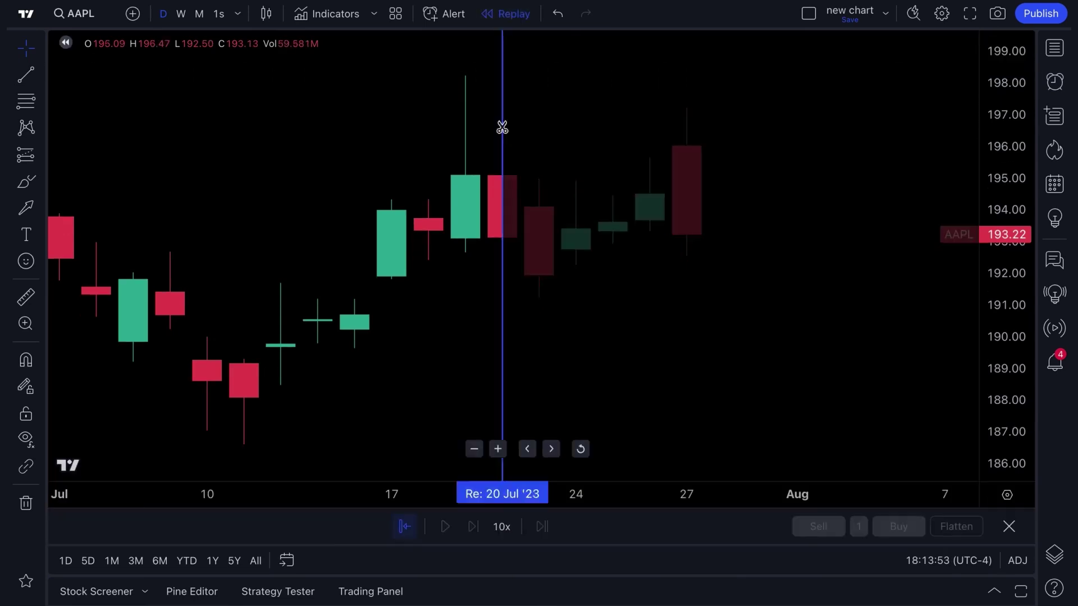
scroll(465, 274, "down", 6)
left_click(435, 276)
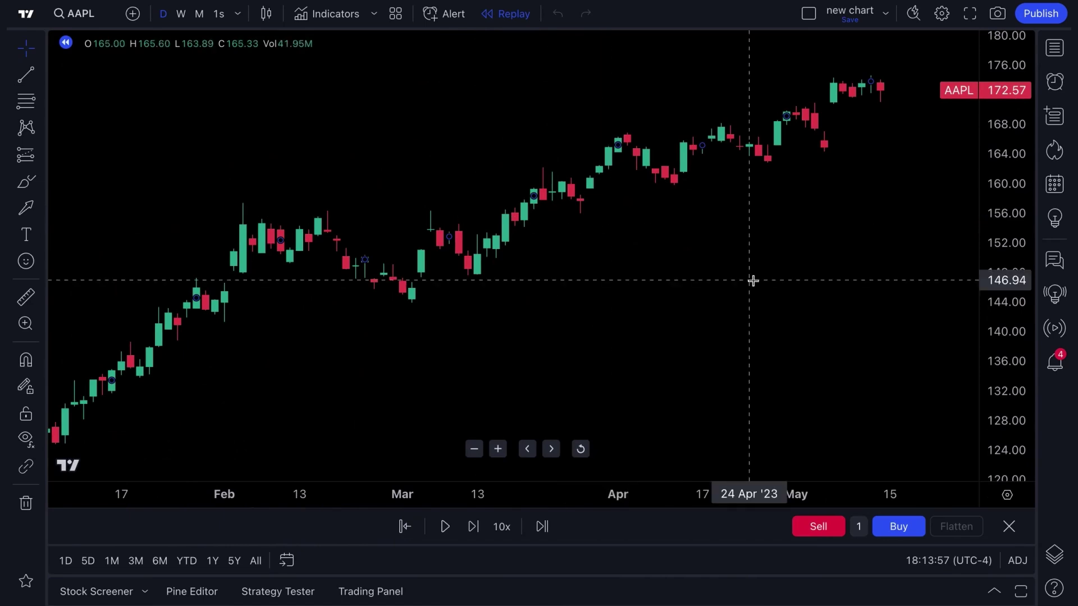
left_click_drag(753, 281, 577, 309)
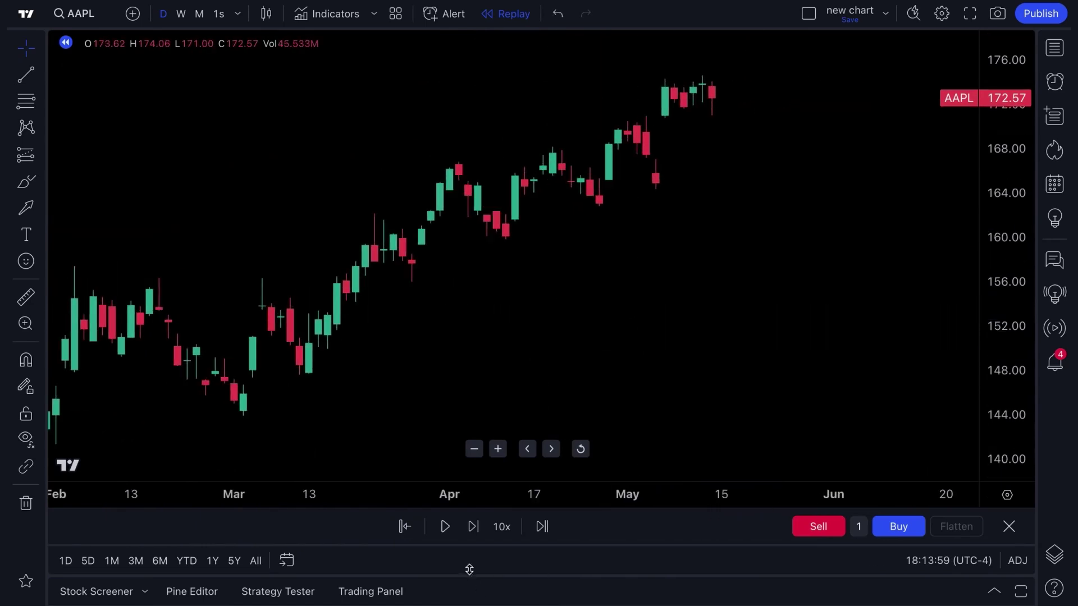
Step: Play the replay, buy two shares and sell both, pause, and dismiss the summary
left_click(445, 527)
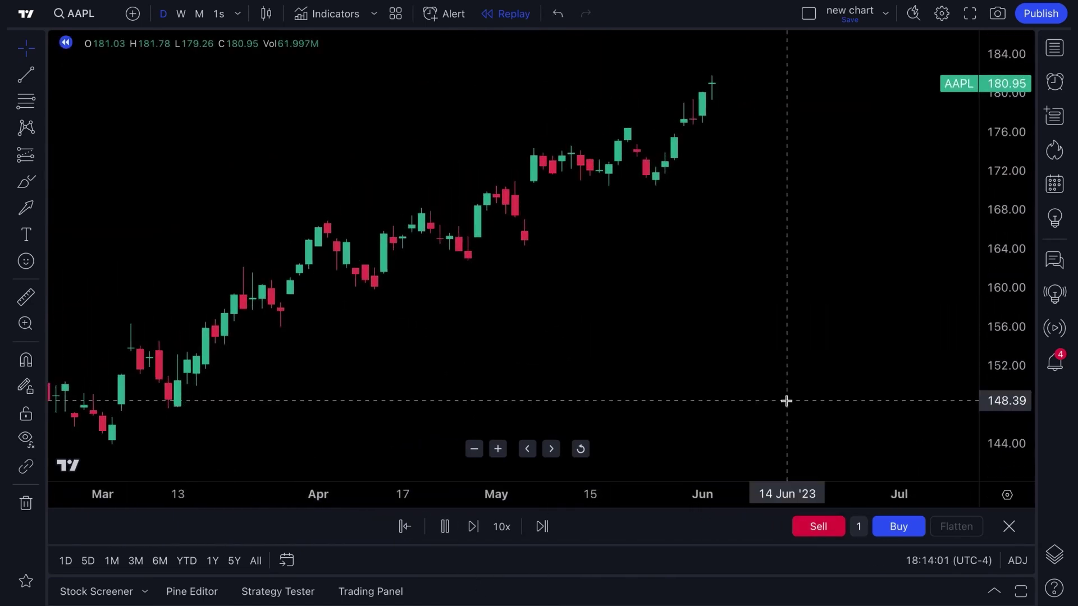
left_click(896, 529)
left_click(895, 530)
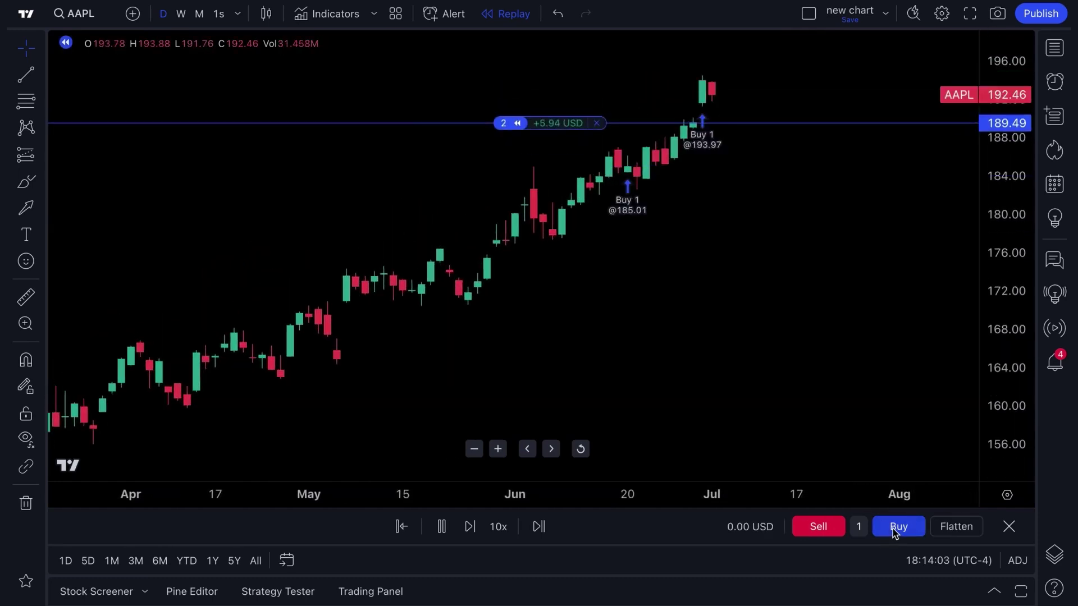
left_click(823, 529)
left_click(824, 529)
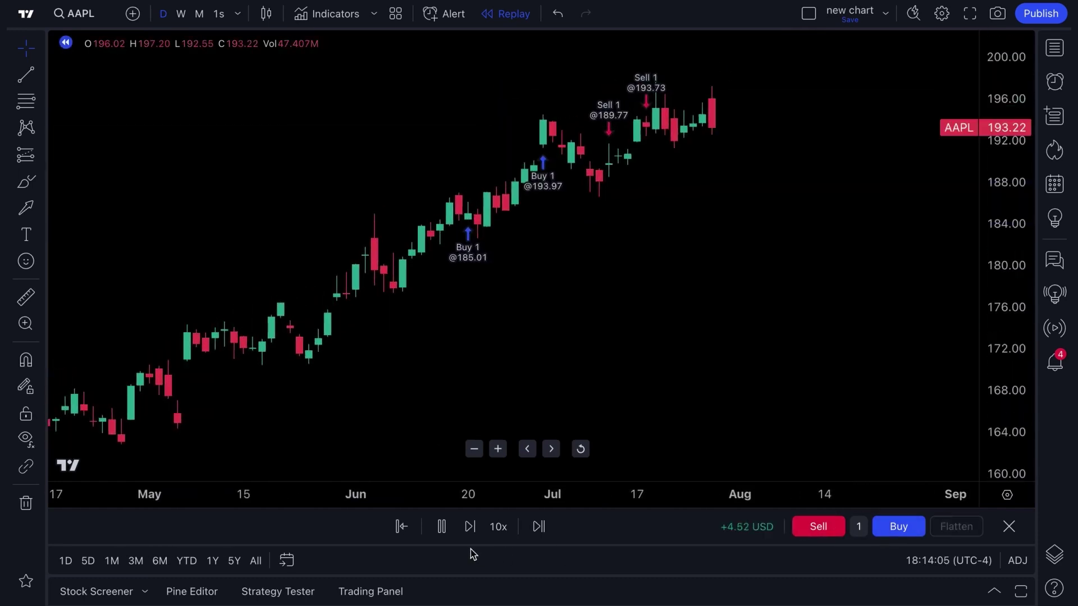
left_click(441, 527)
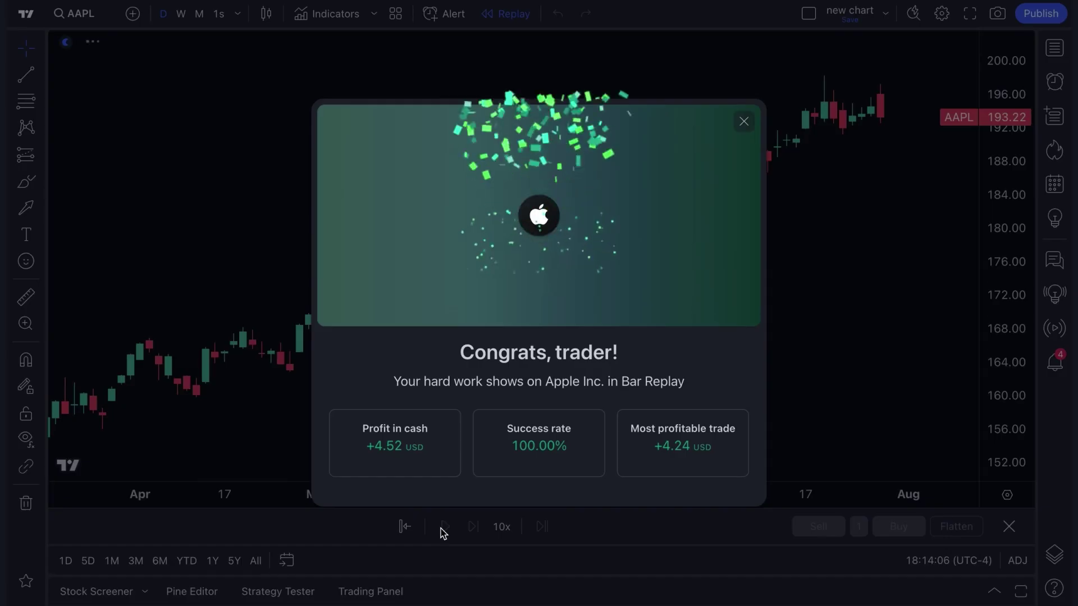
left_click(744, 121)
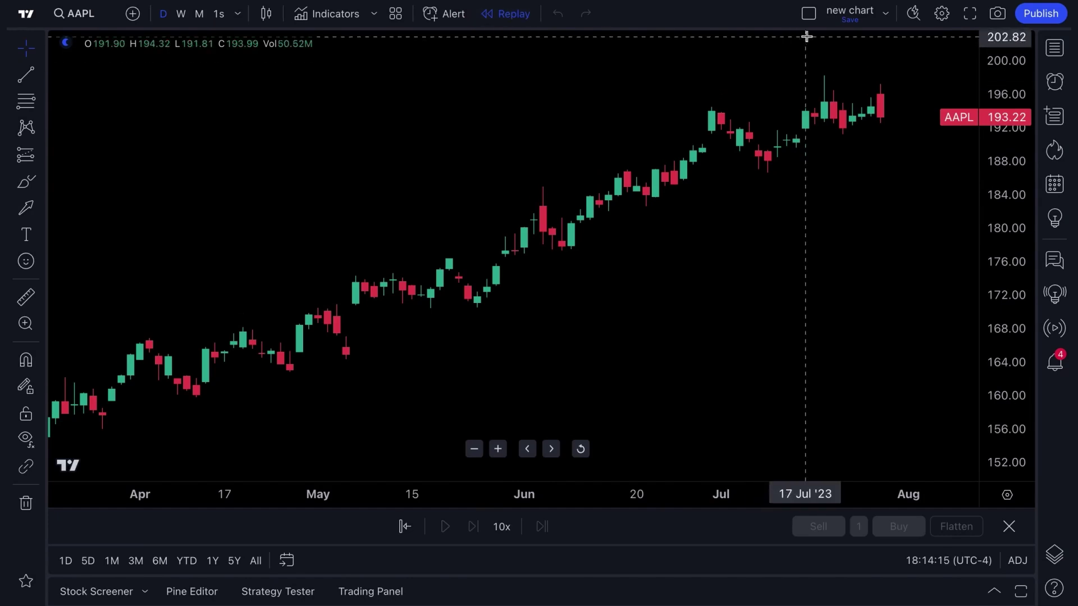
Step: Split the window into two, then three side-by-side AAPL chart panes
left_click(809, 14)
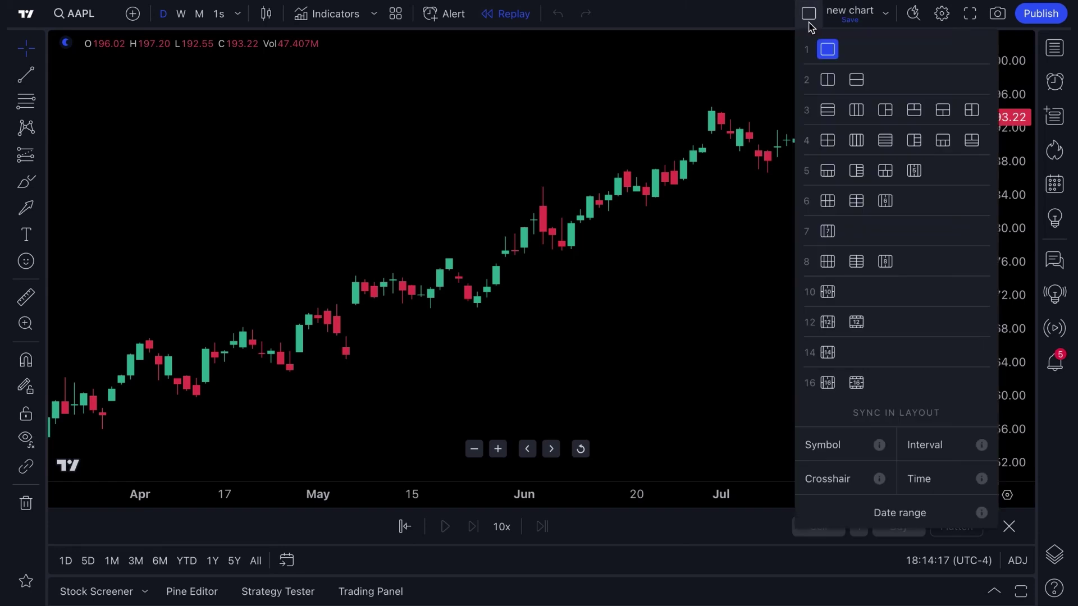
left_click(827, 79)
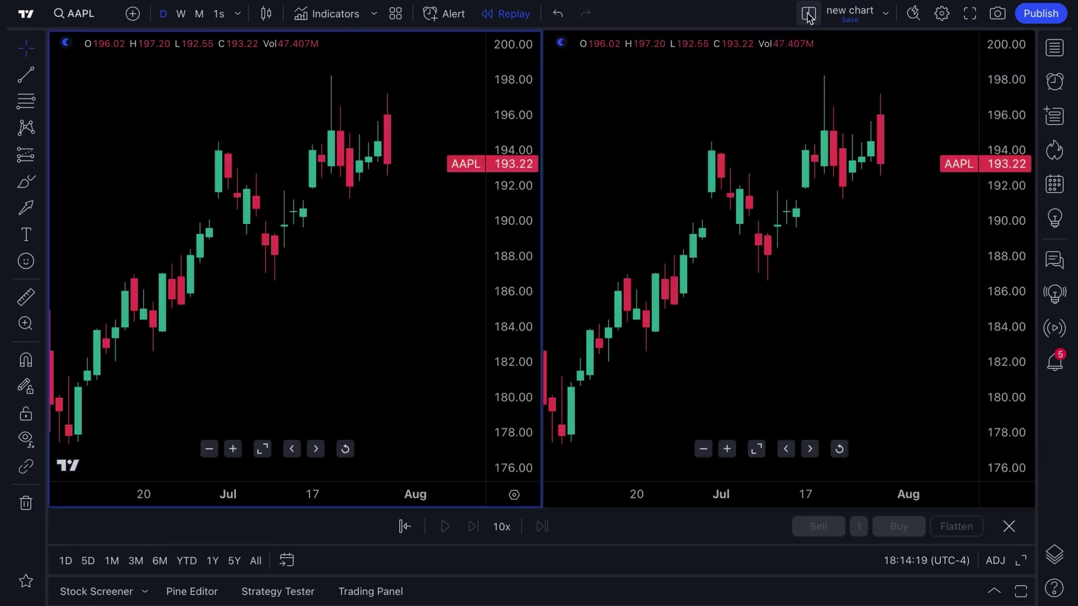
left_click(809, 15)
left_click(856, 116)
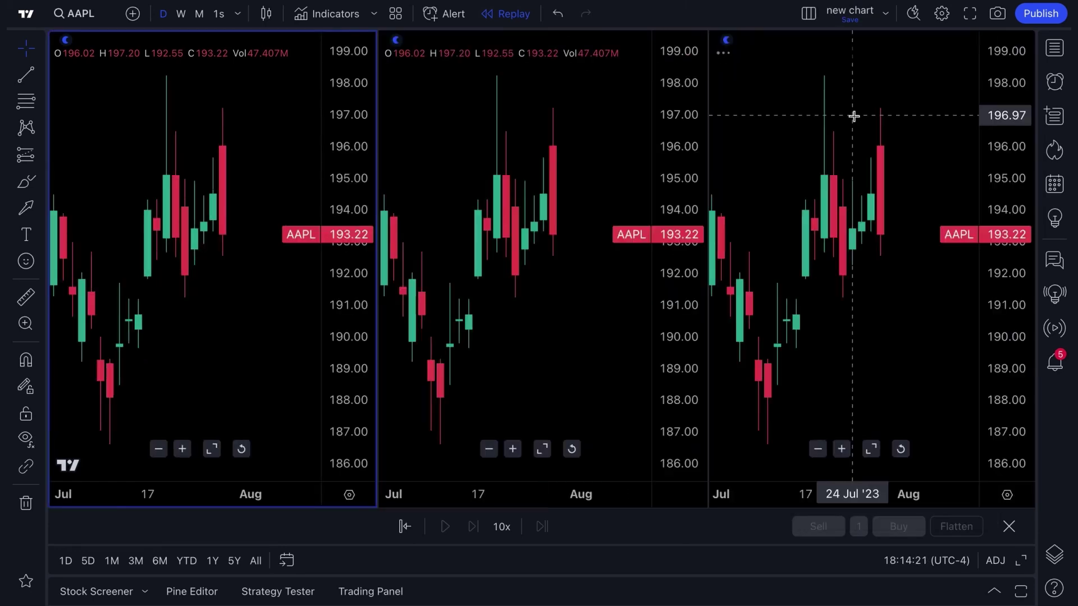
left_click(886, 15)
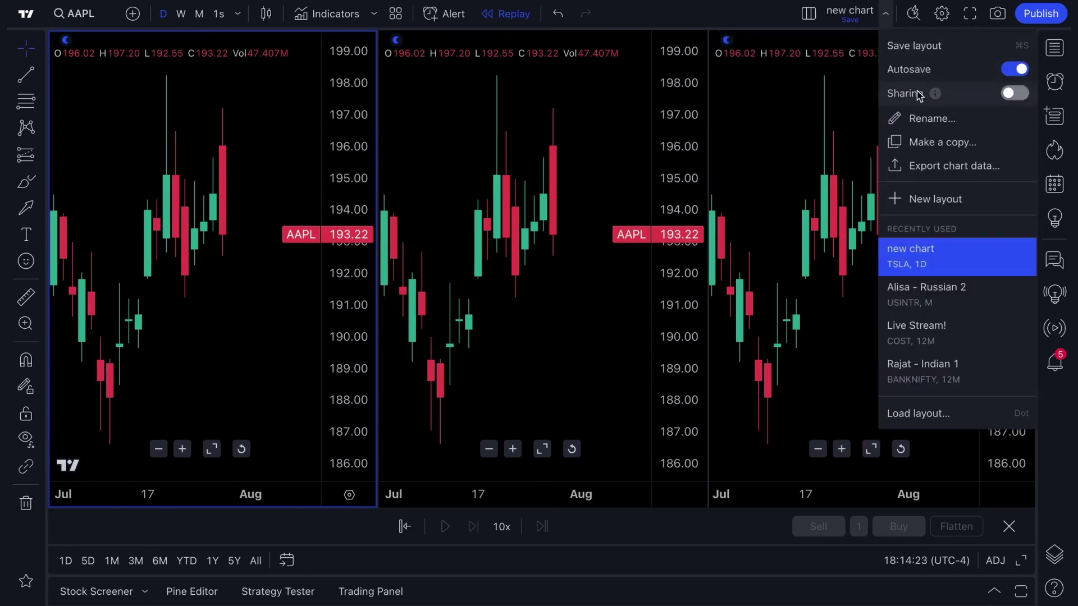
left_click(886, 14)
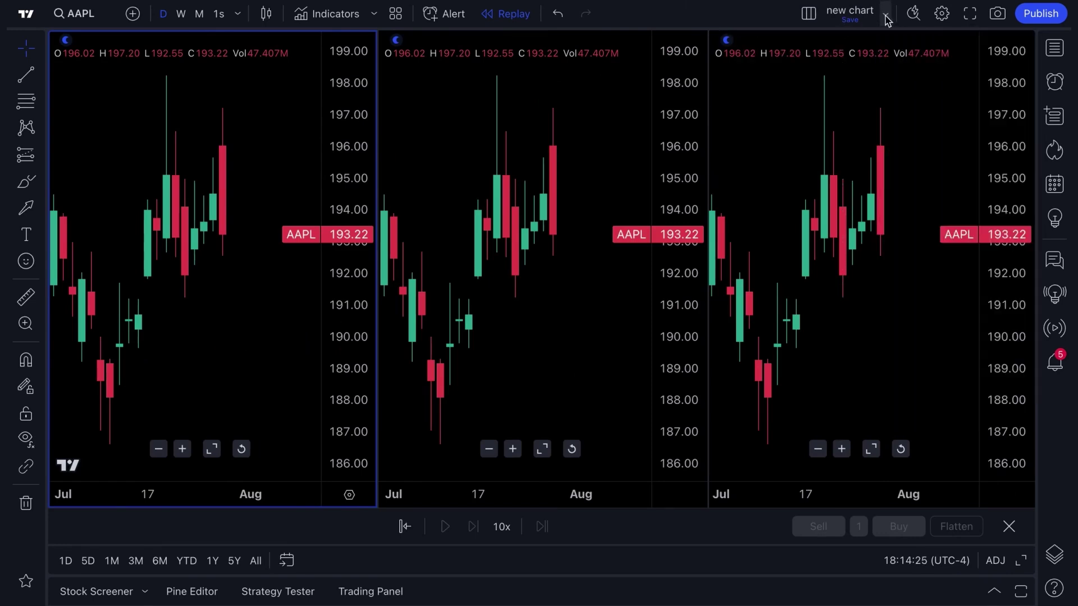
left_click(914, 13)
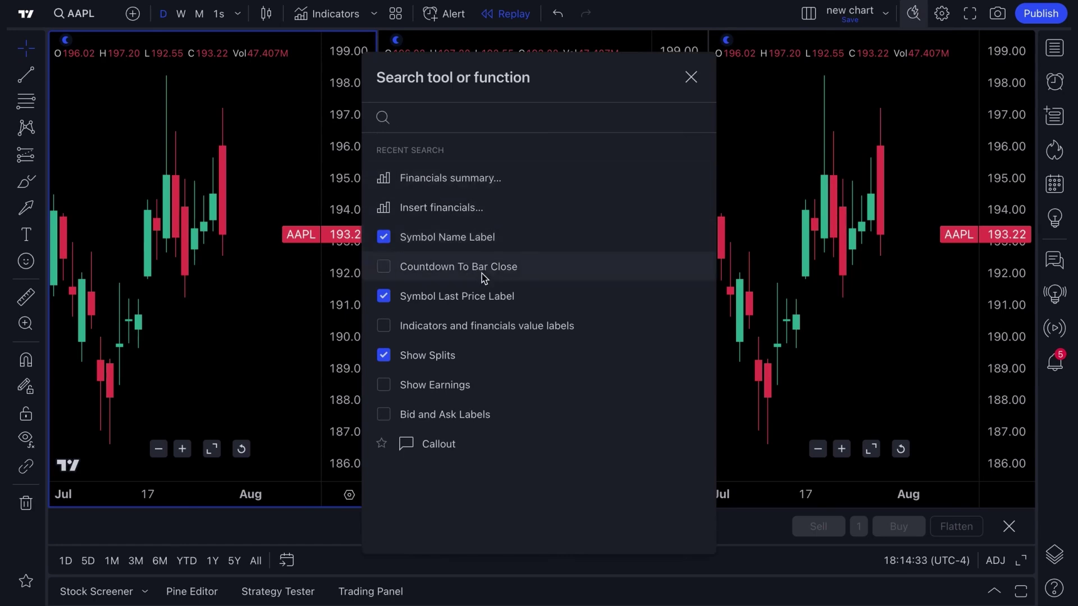
left_click(692, 78)
left_click(942, 15)
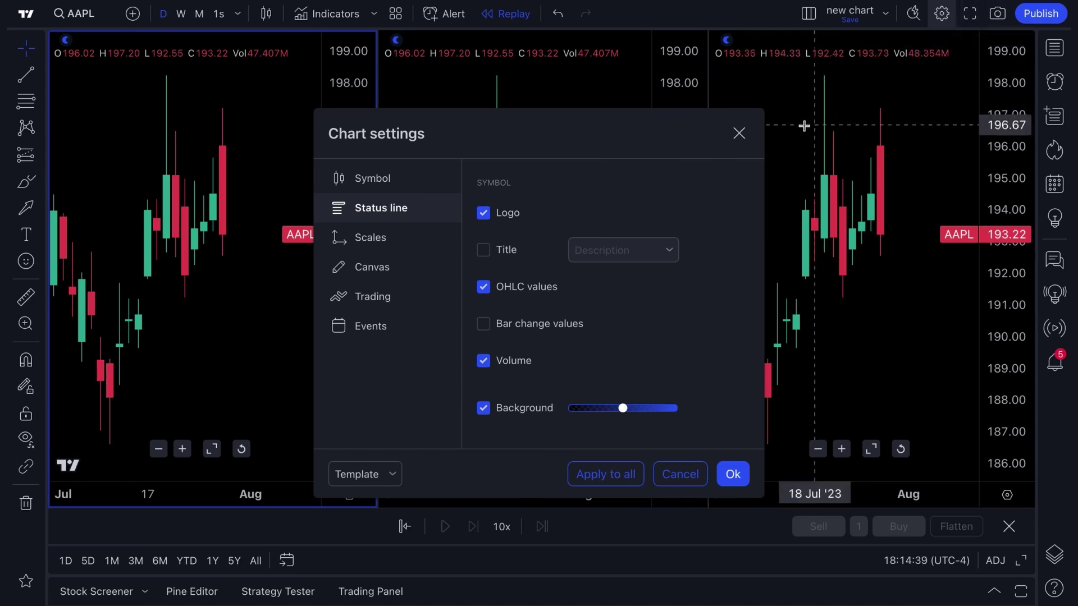
left_click(739, 133)
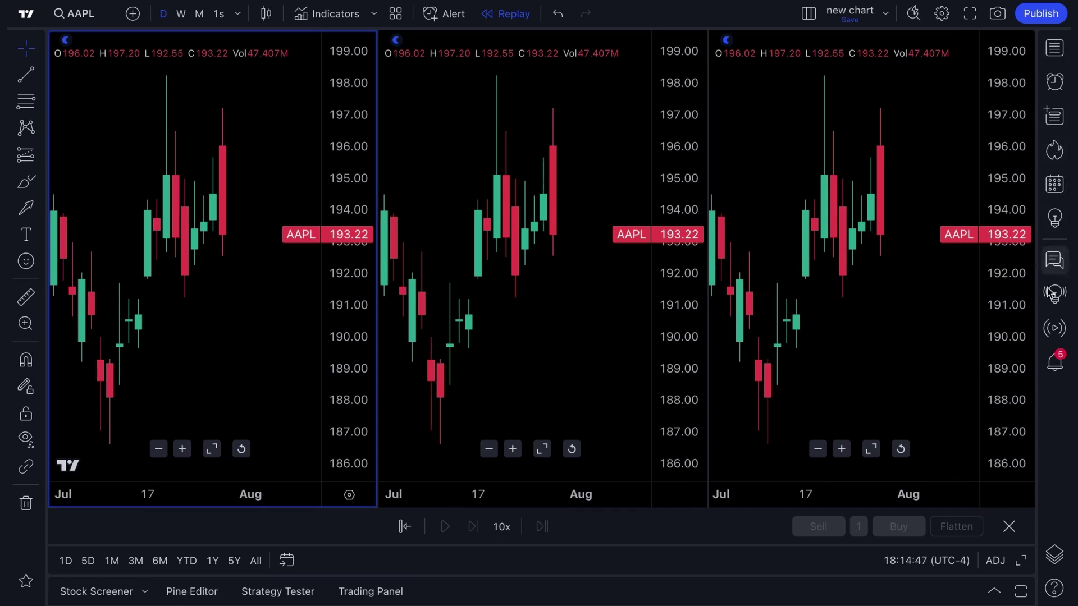
Step: Open the watchlist and switch the first chart to TSLA, then RACE
left_click(1054, 49)
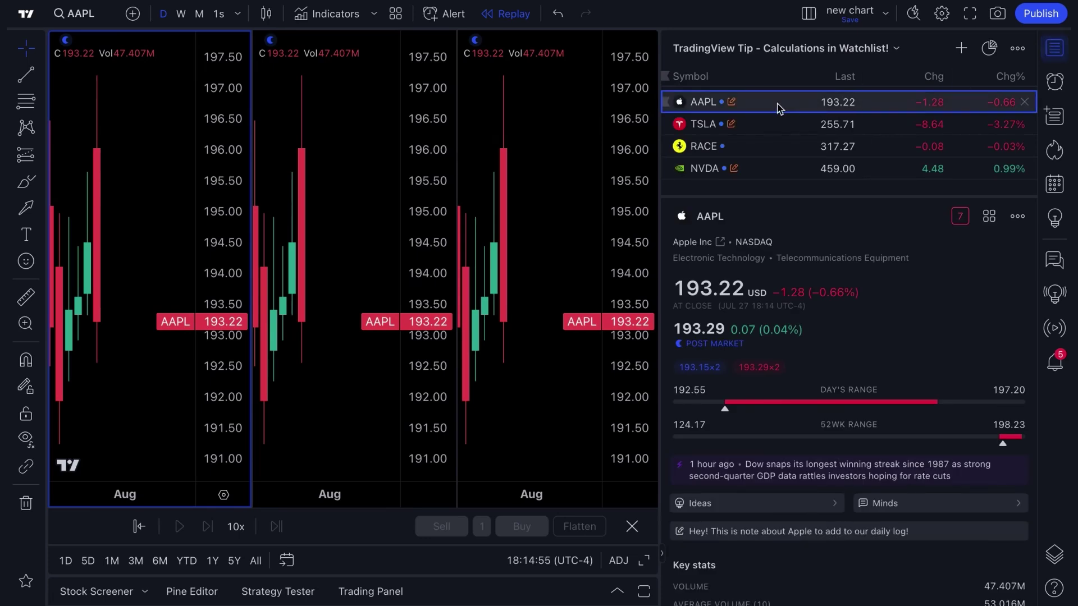
left_click(754, 127)
left_click(747, 146)
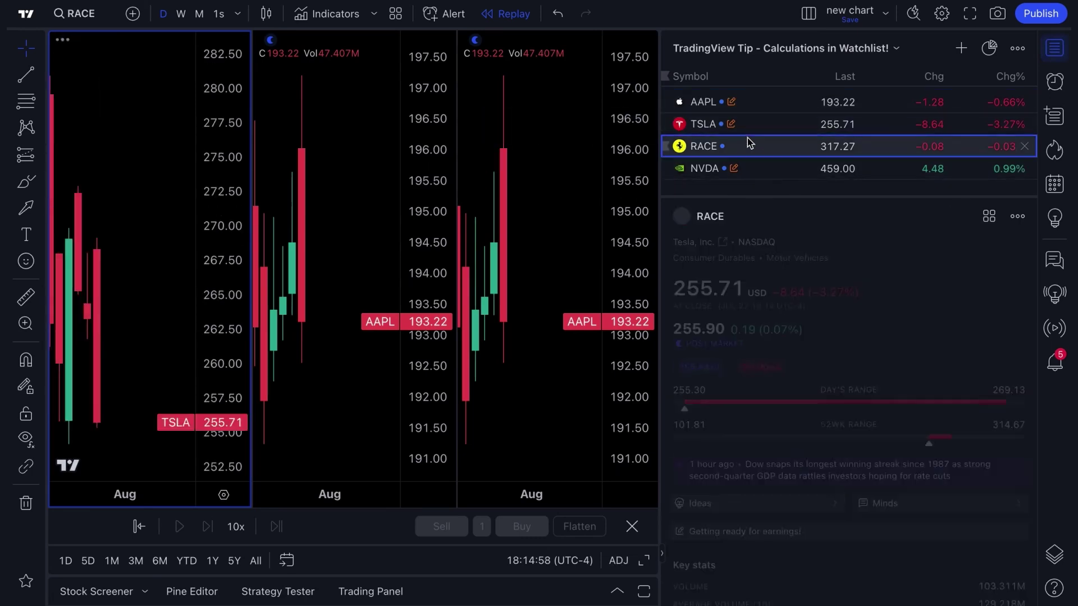
Step: Return to a single-chart layout, step through NVDA and TSLA back to AAPL, and close the watchlist
left_click(809, 15)
left_click(828, 49)
left_click(773, 168)
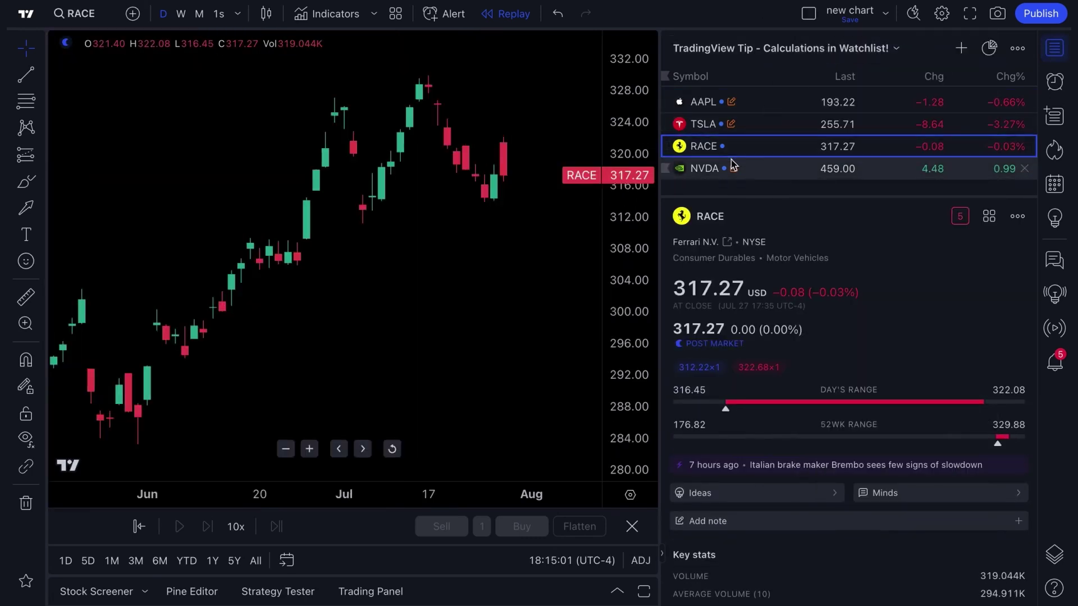
key("Up")
key("Up")
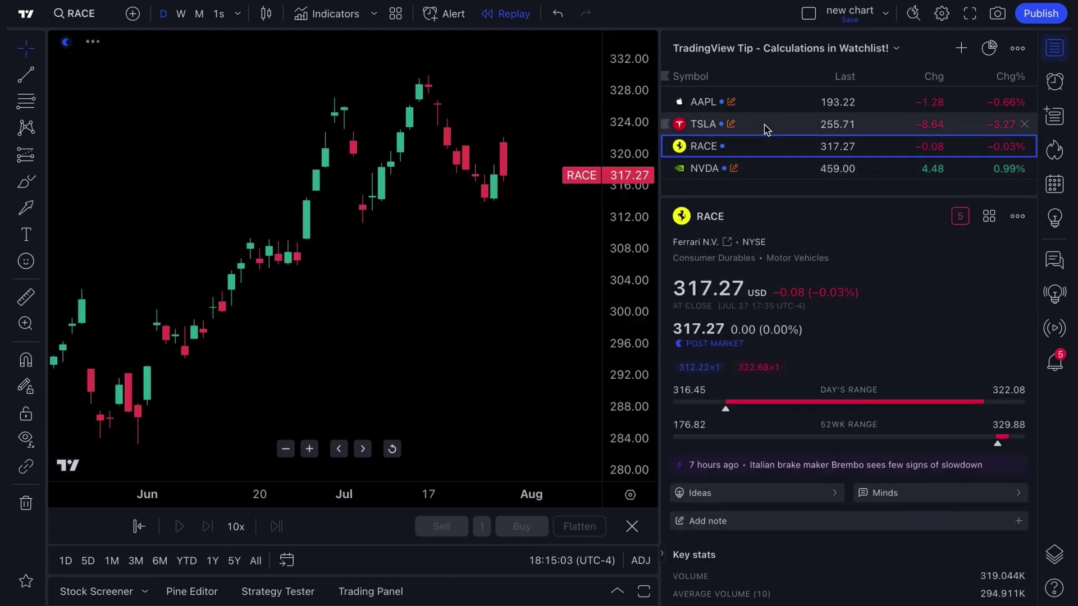
key("Up")
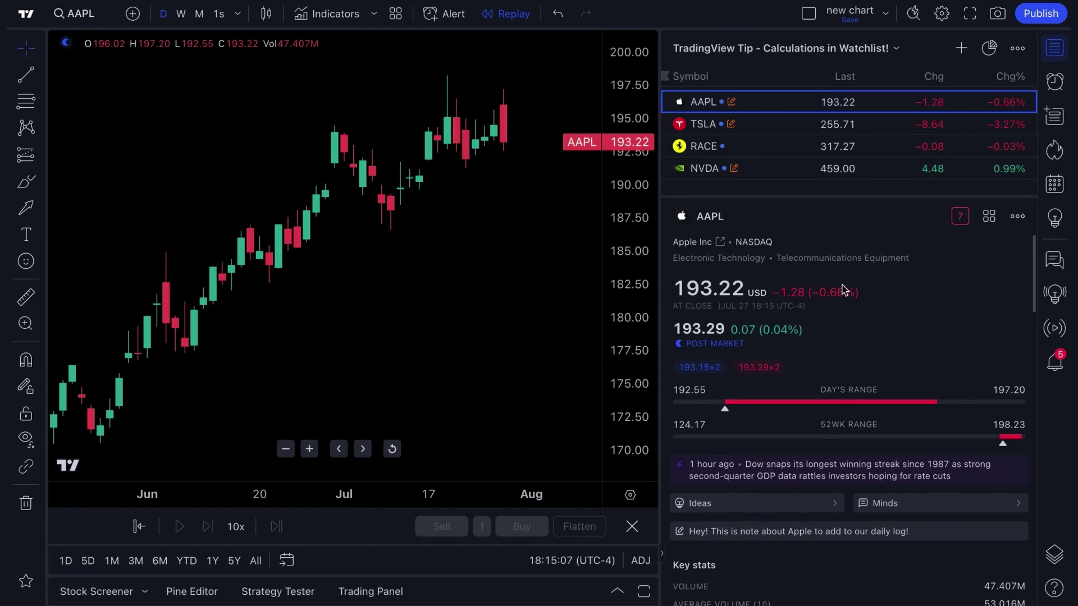
left_click(1055, 48)
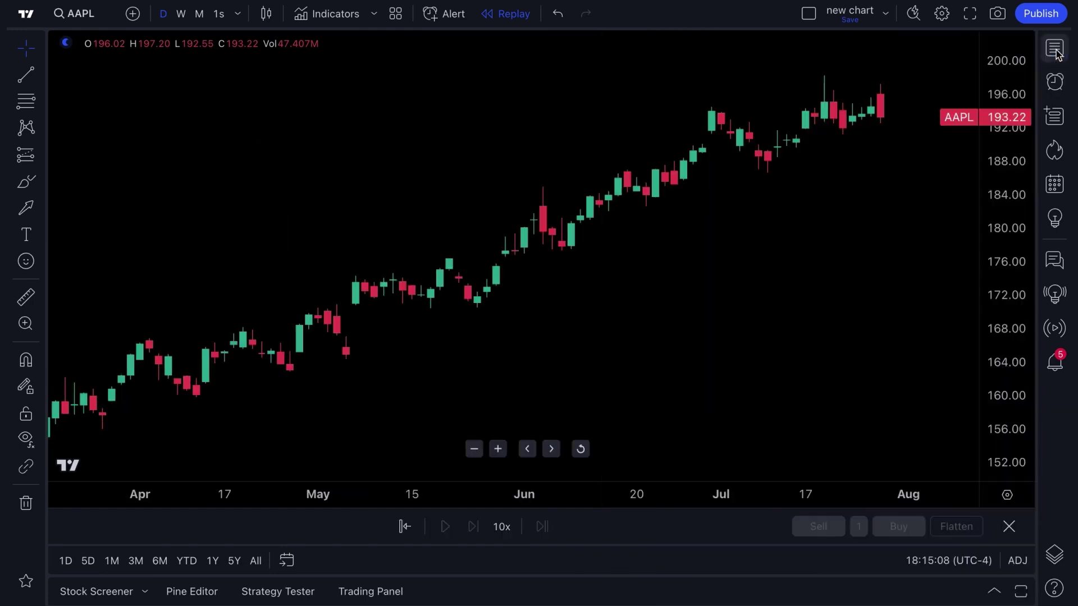
Step: Open and close the alerts, live streams and watchlist side panels
left_click(1055, 83)
left_click(1055, 83)
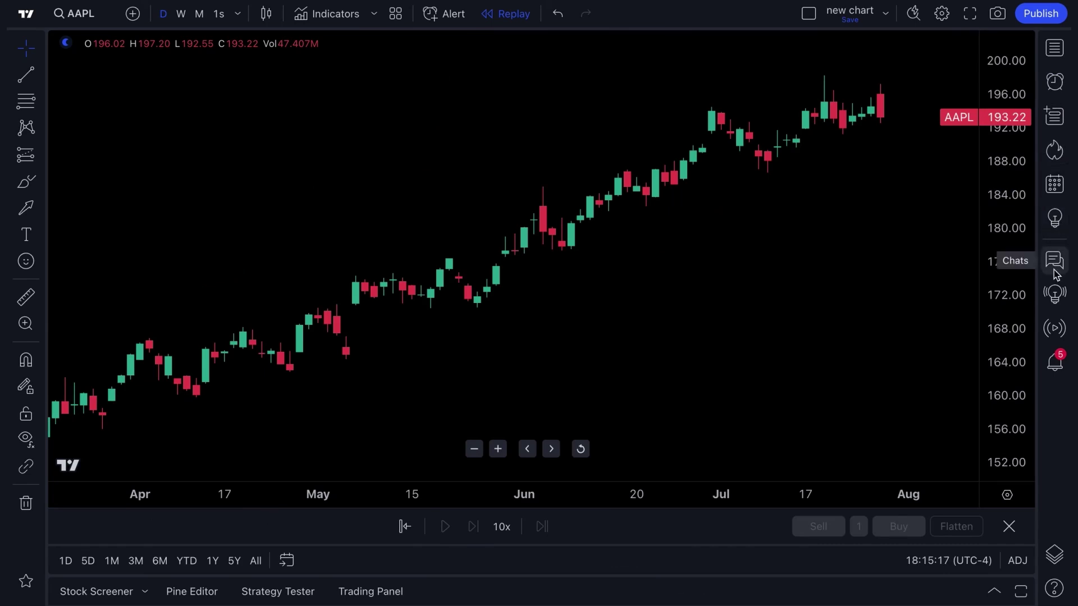
left_click(1056, 330)
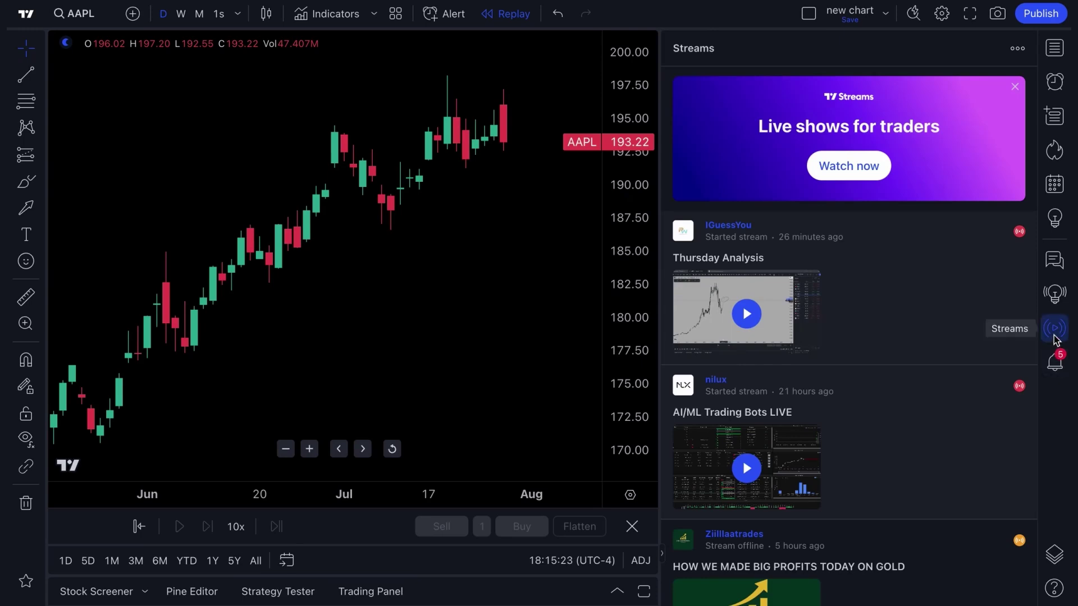
left_click(1056, 333)
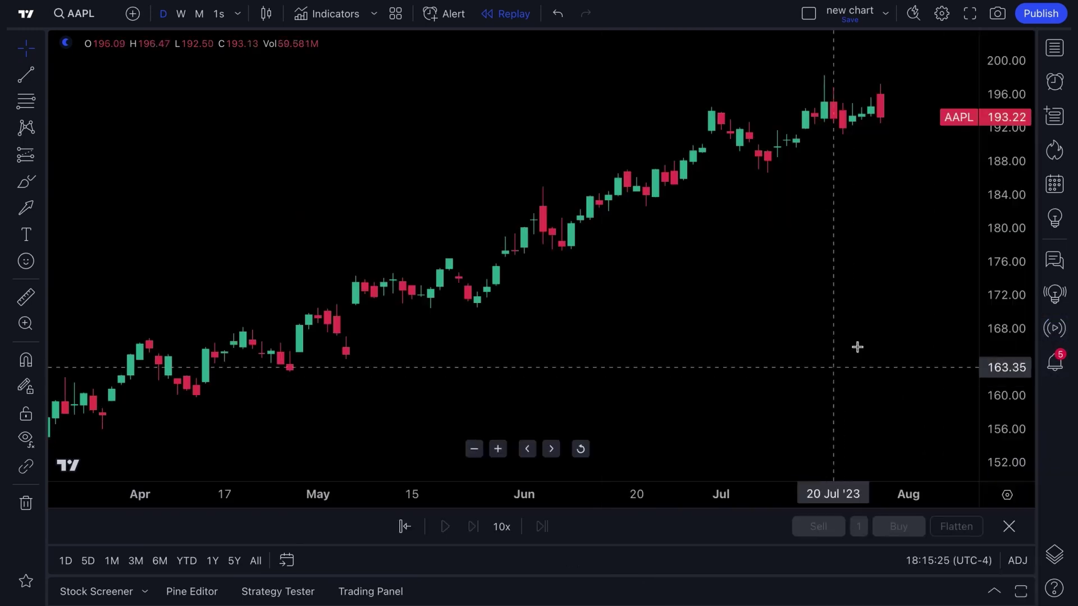
left_click(1048, 55)
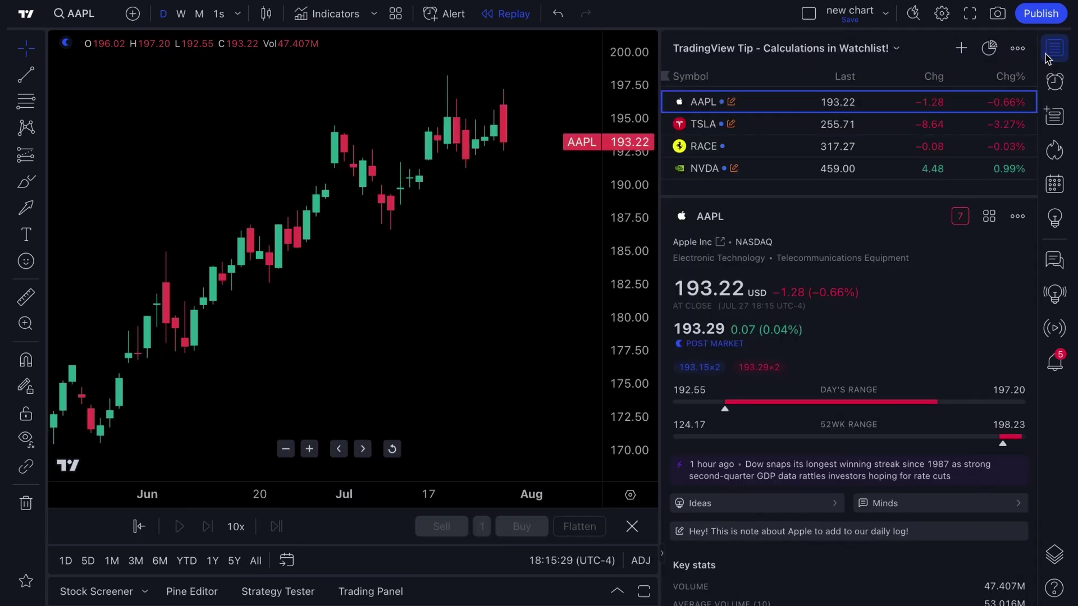
left_click(1053, 54)
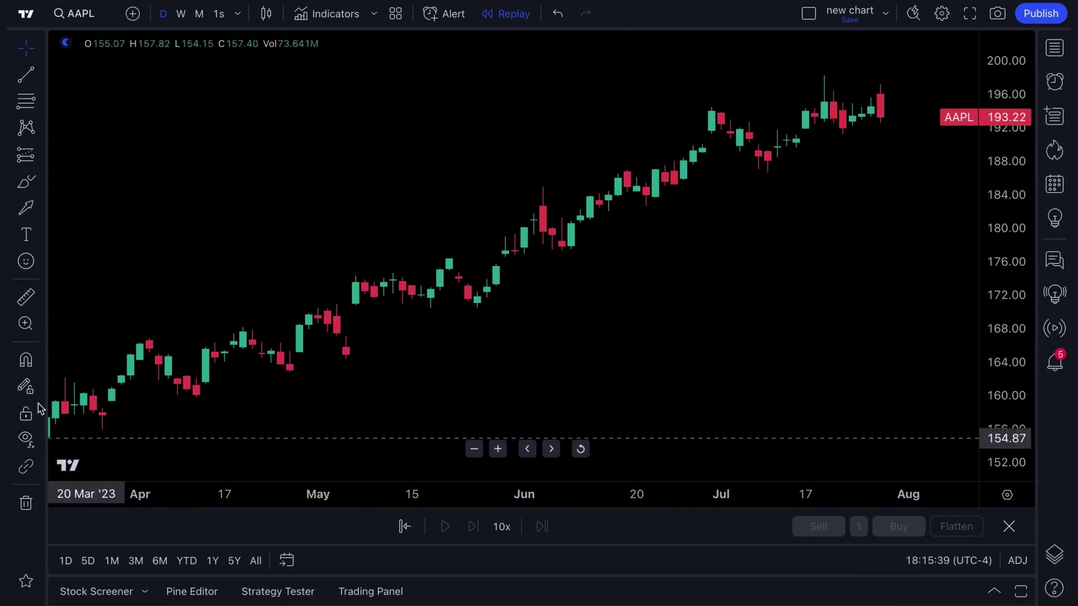
Step: Exit bar replay mode from the replay control bar
scroll(359, 233, "down", 3)
scroll(359, 233, "up", 5)
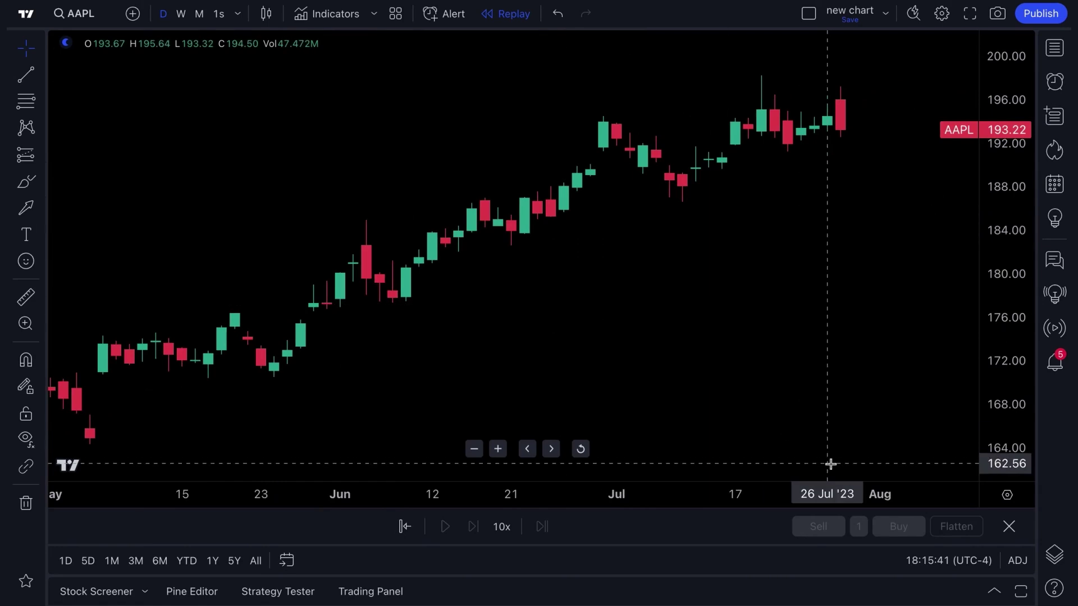
left_click(1009, 526)
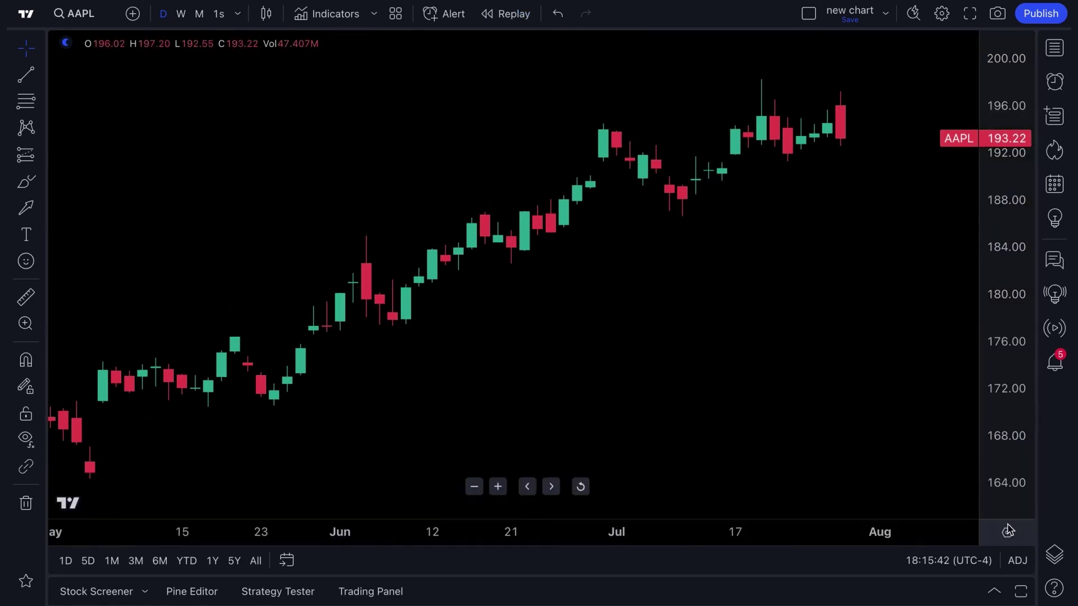
Step: Connect the Paper Trading broker from the Trading Panel, then collapse the panel
left_click(377, 592)
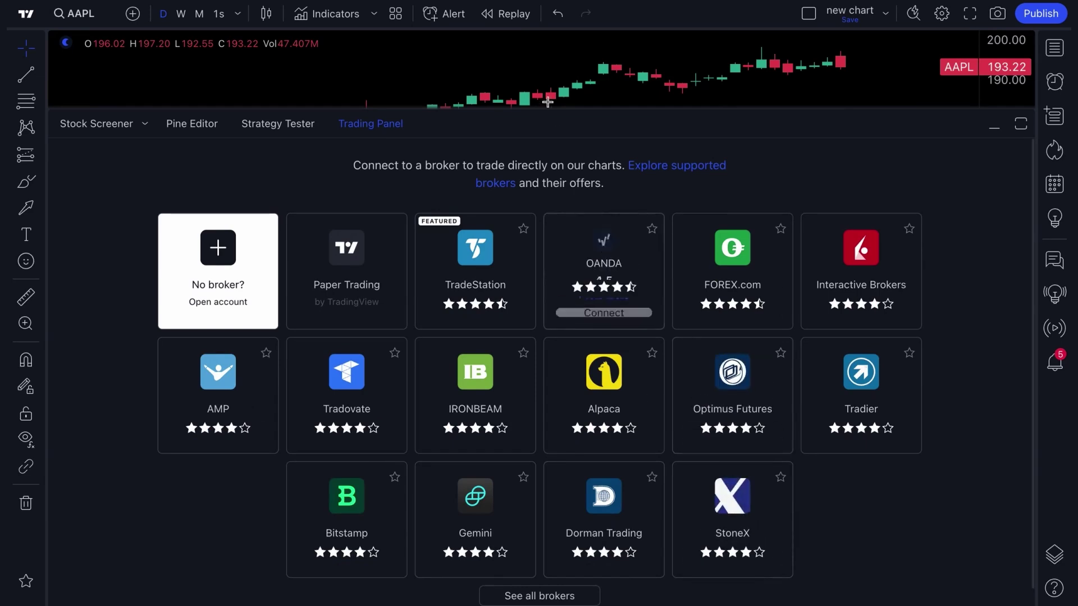
mouse_move(355, 265)
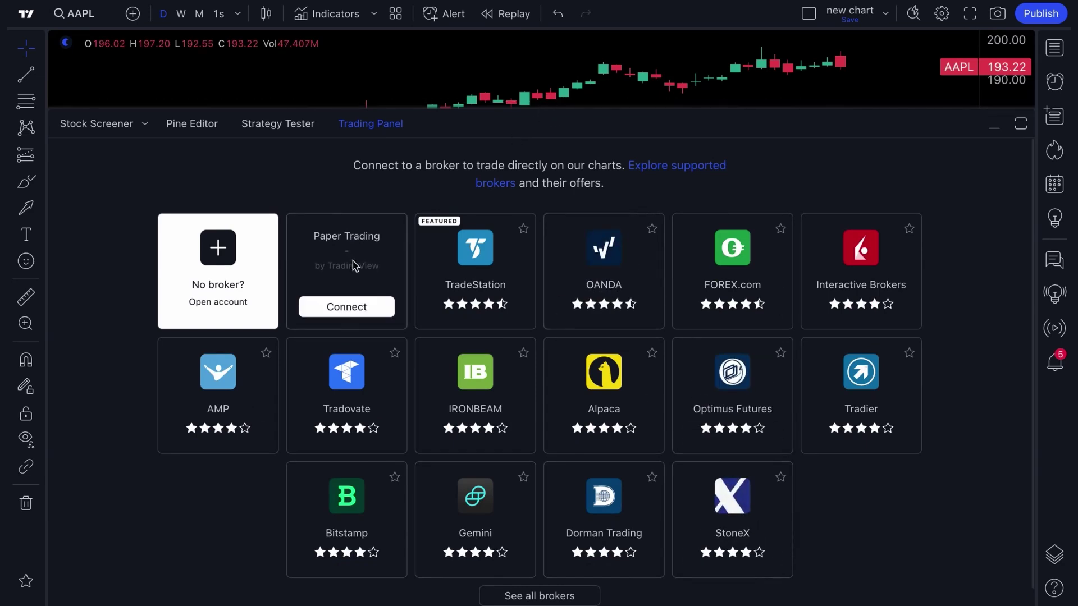
left_click(345, 310)
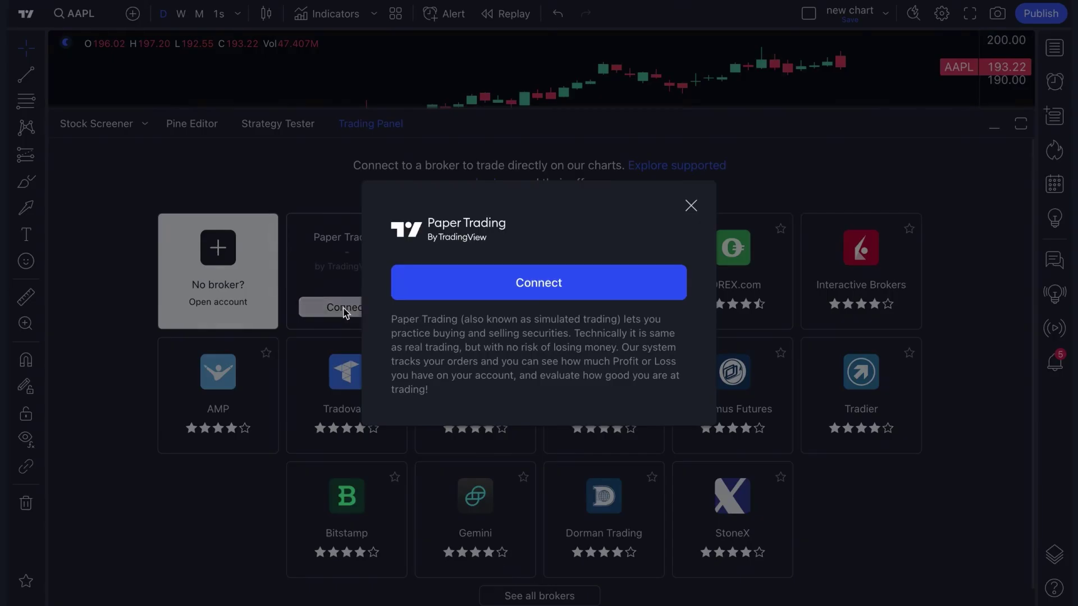
left_click(539, 283)
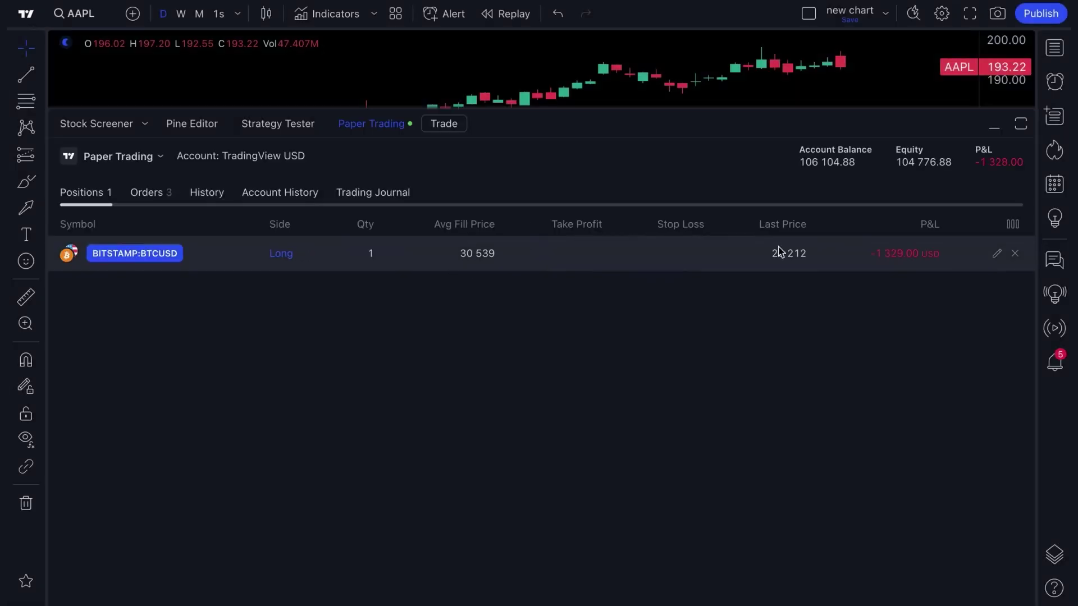
left_click(384, 126)
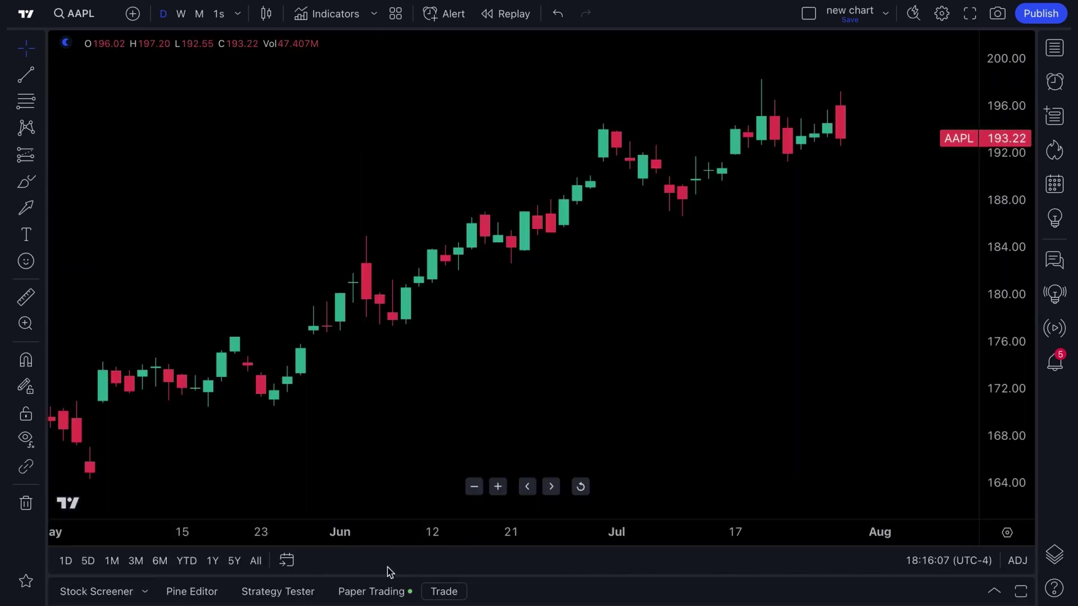
Step: Load the Bollinger Bands Strategy onto the AAPL chart from the Strategy Tester
left_click(277, 593)
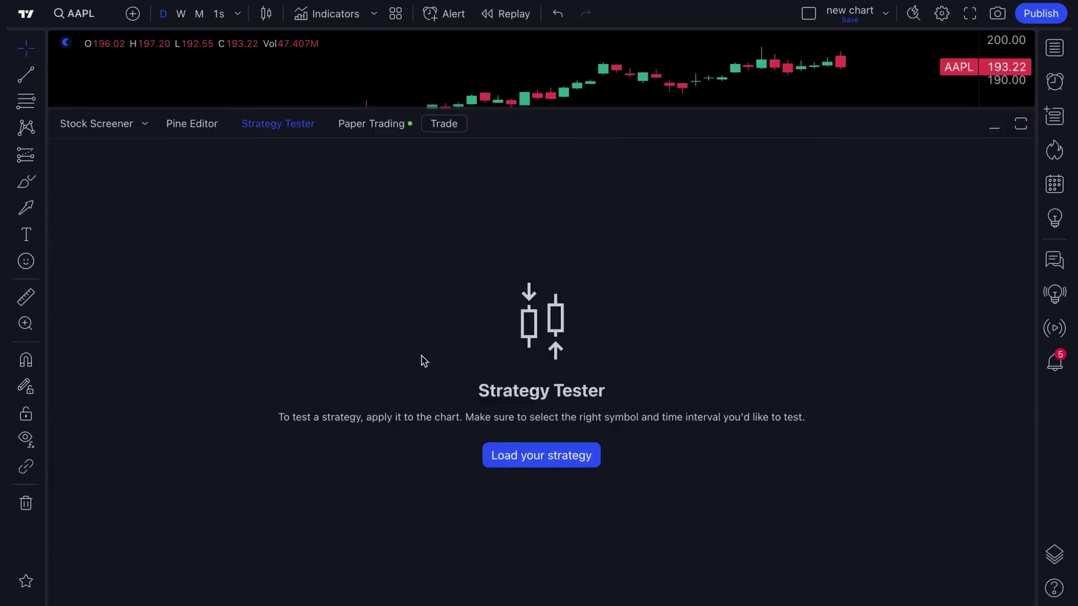
left_click(514, 455)
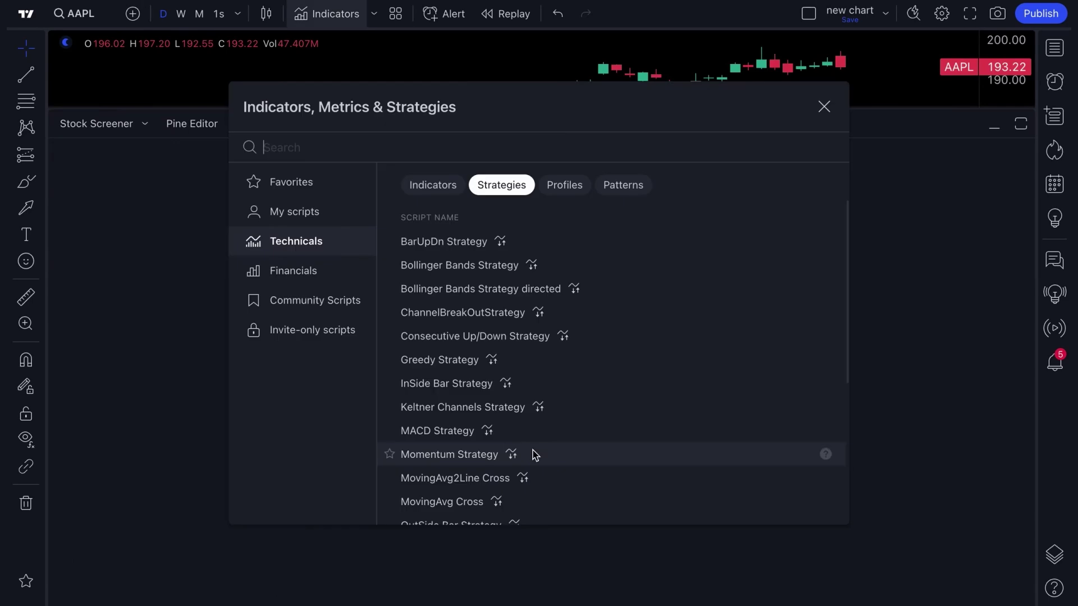
left_click(471, 268)
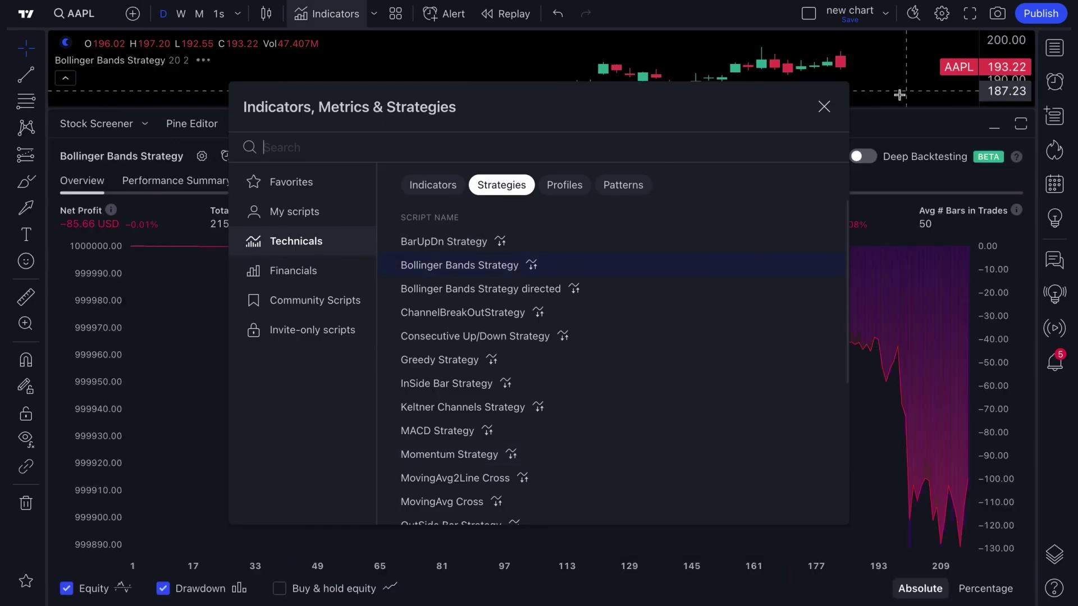
left_click(824, 106)
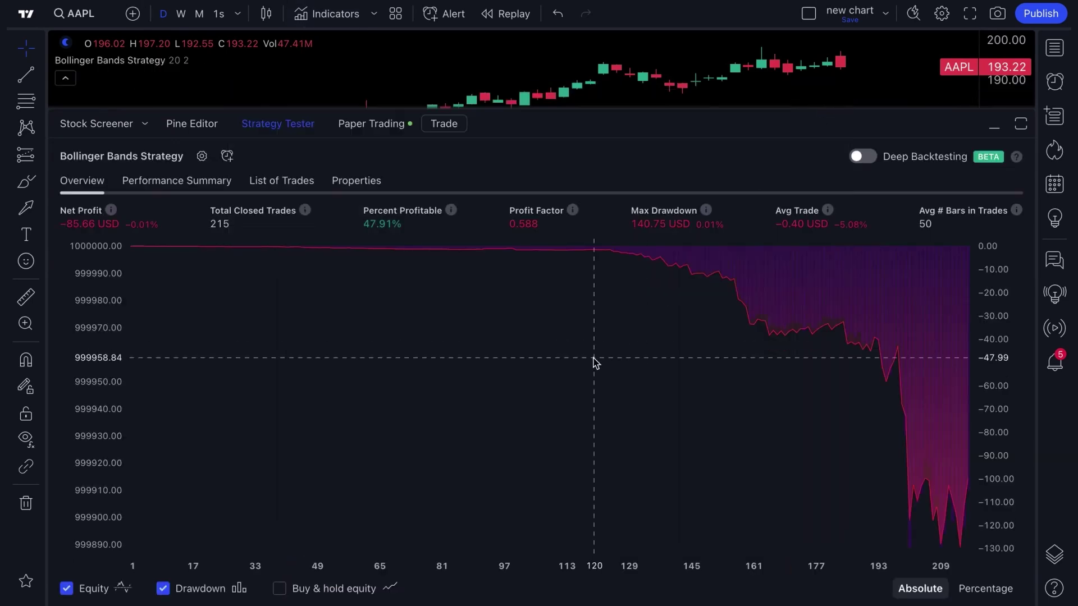
Step: Switch the chart to weekly, then monthly candles, and open the Pine Editor
left_click(181, 15)
left_click(199, 15)
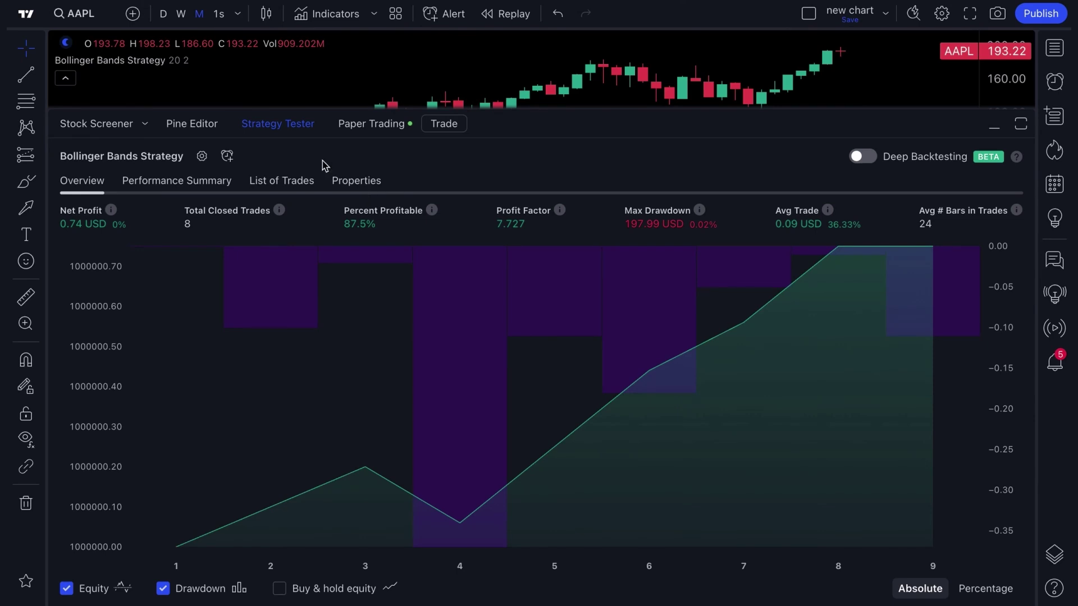
left_click(206, 127)
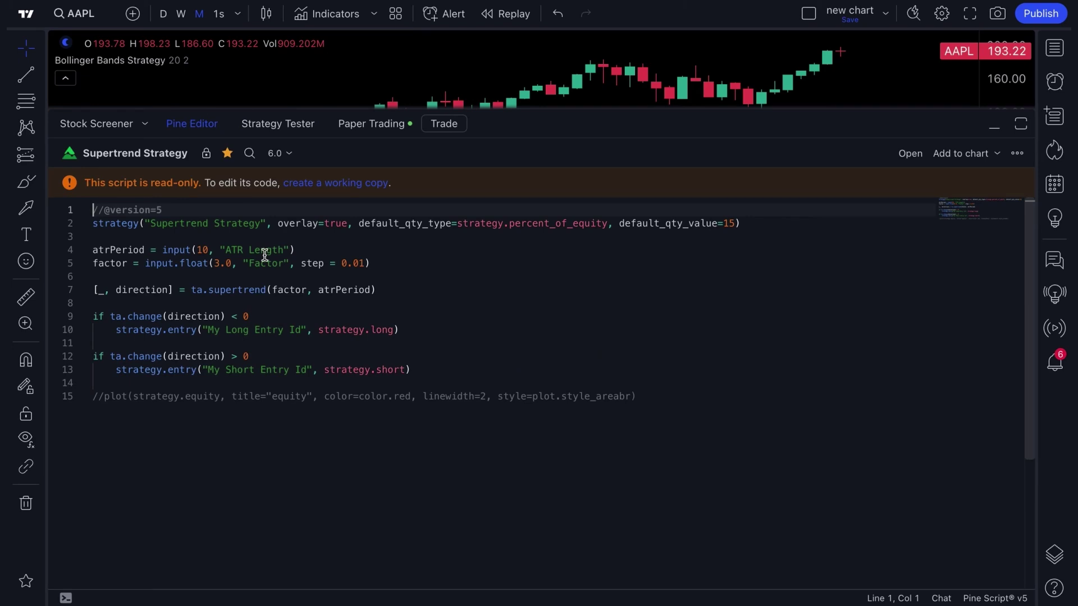
Step: Reopen the Pine Editor, select the Supertrend code, view the ••• options, then collapse the panel
left_click(192, 124)
left_click(197, 590)
left_click_drag(94, 209, 682, 413)
left_click(685, 403)
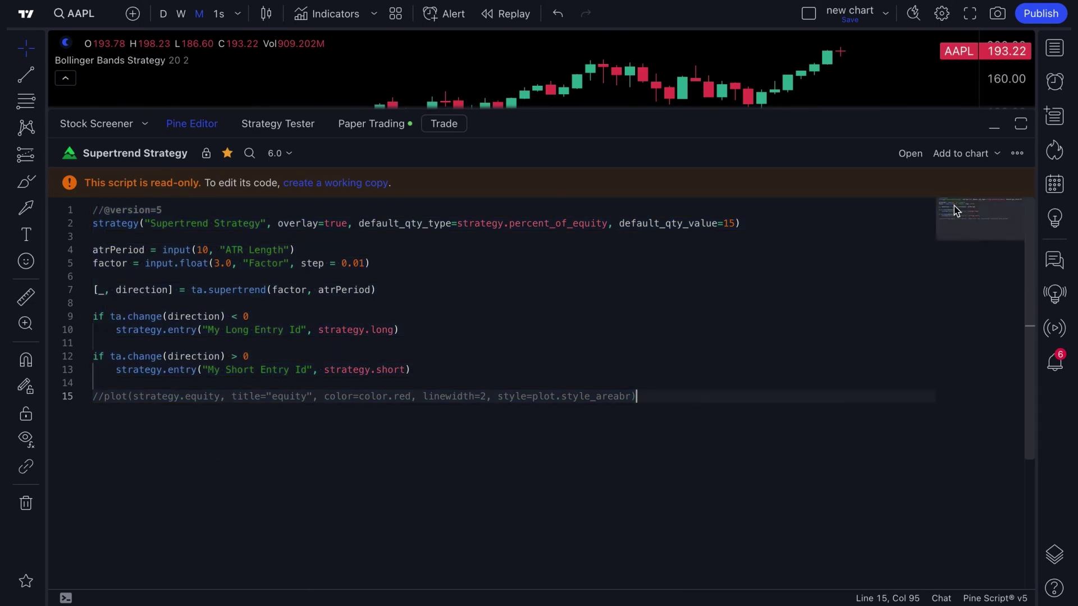
left_click(1017, 154)
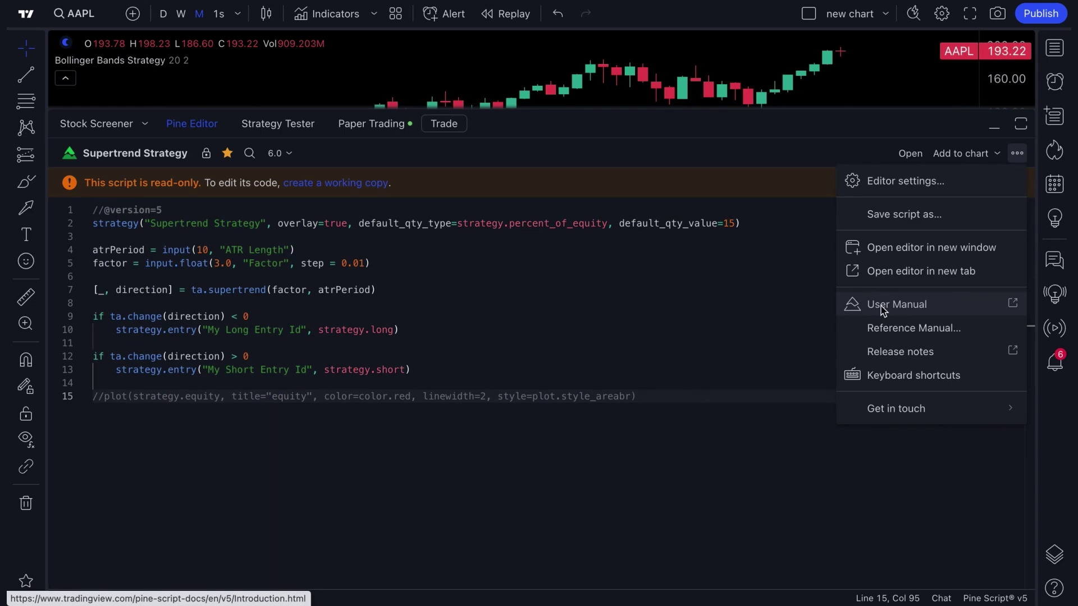
left_click(191, 123)
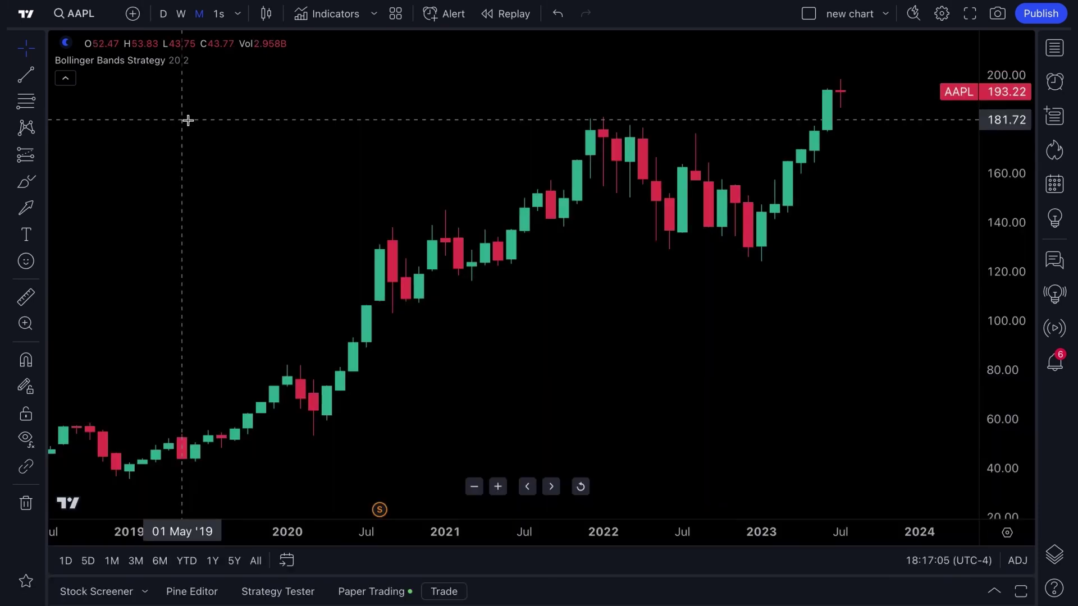
left_click(97, 592)
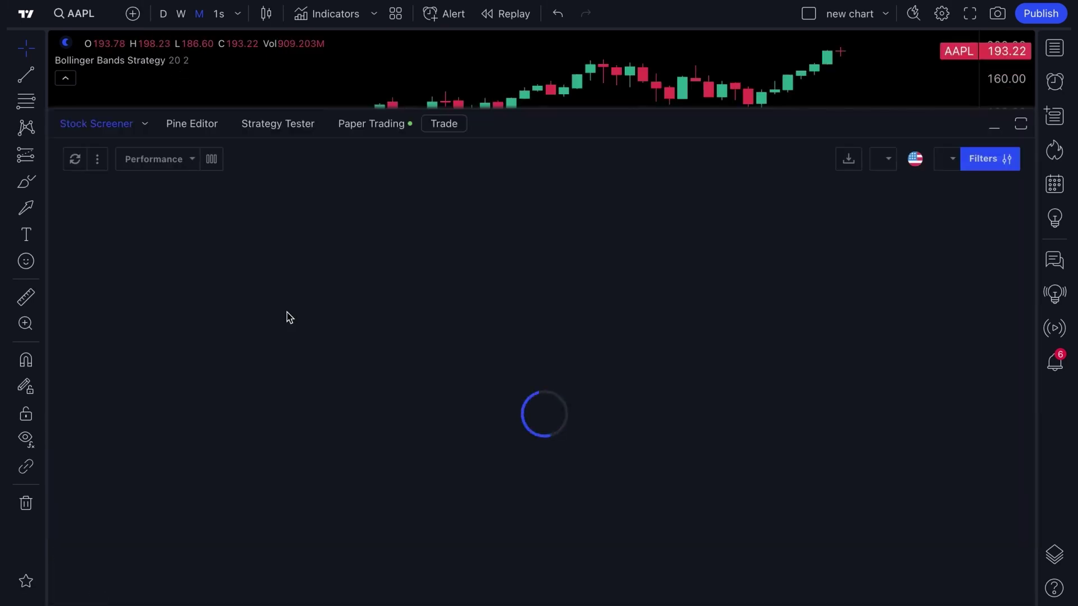
left_click_drag(571, 118, 600, 195)
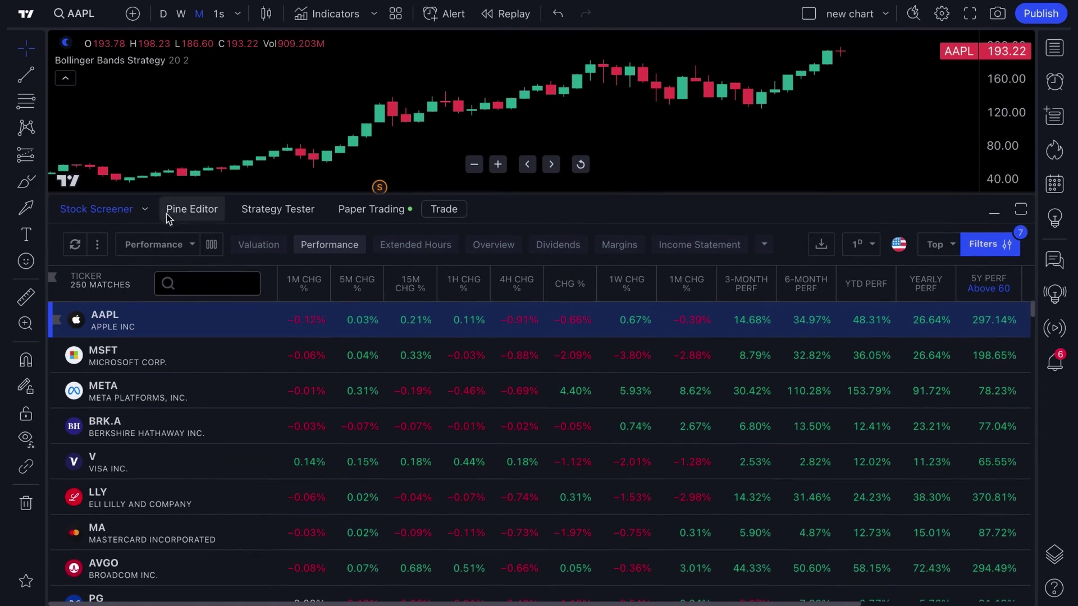
left_click(145, 210)
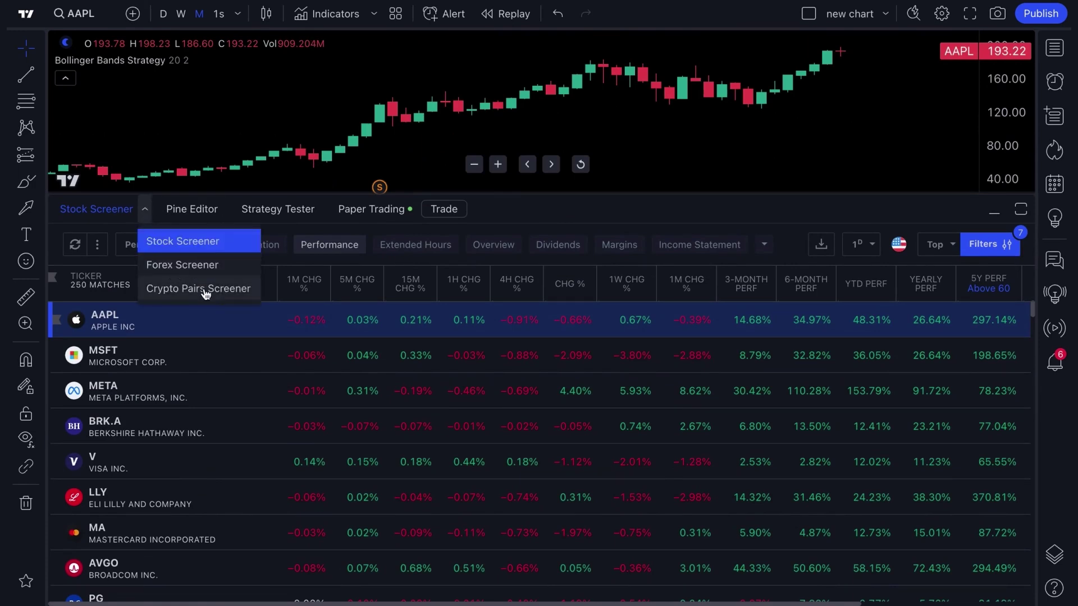
left_click(145, 212)
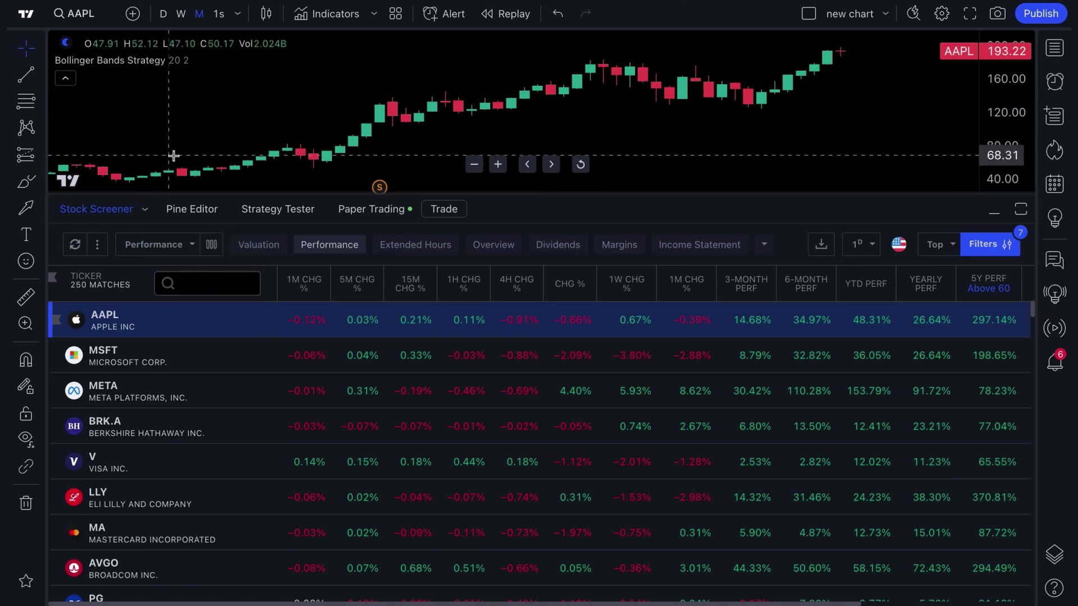
left_click(115, 209)
scroll(197, 318, "up", 4)
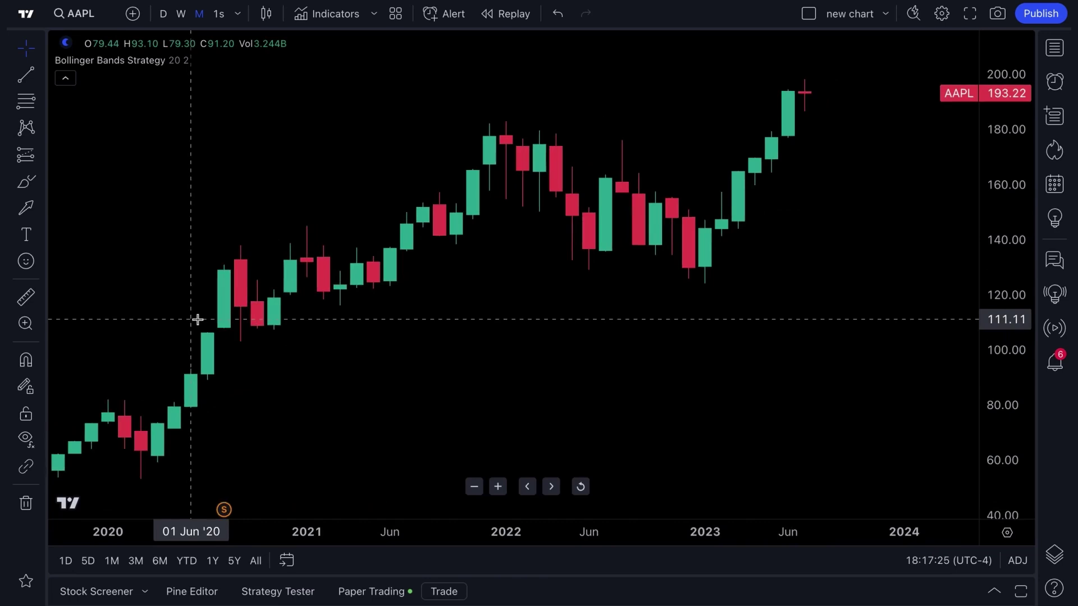
scroll(198, 319, "down", 2)
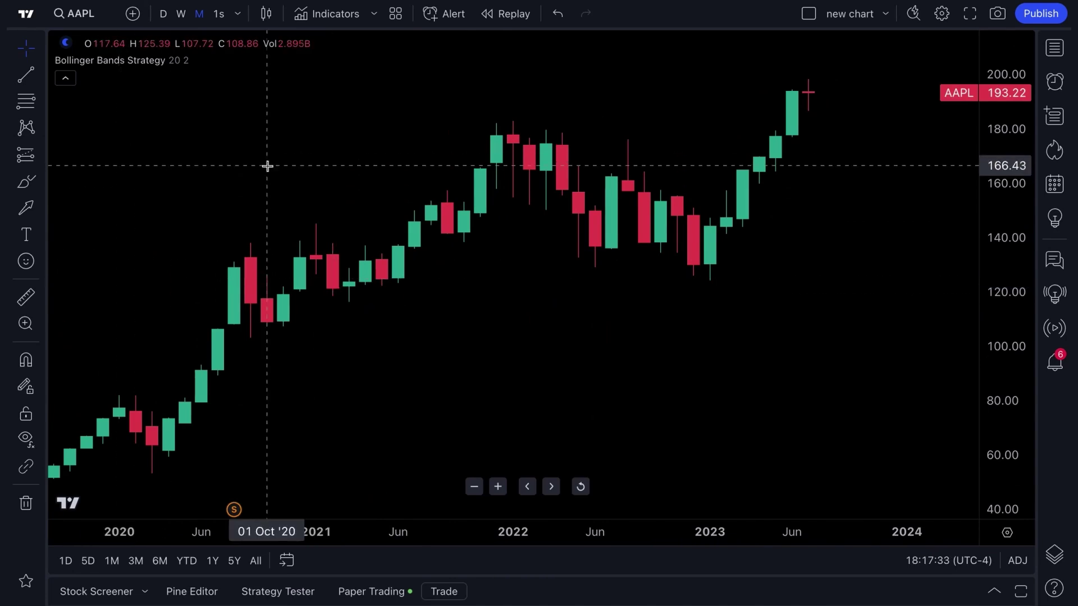
scroll(333, 193, "down", 3)
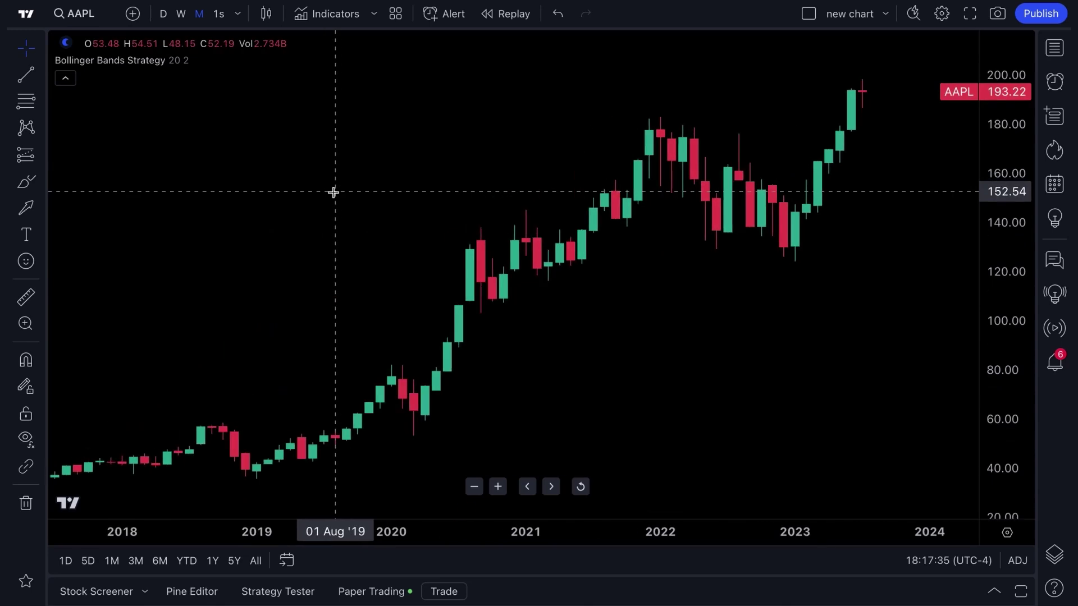
scroll(332, 190, "up", 4)
left_click_drag(329, 150, 445, 164)
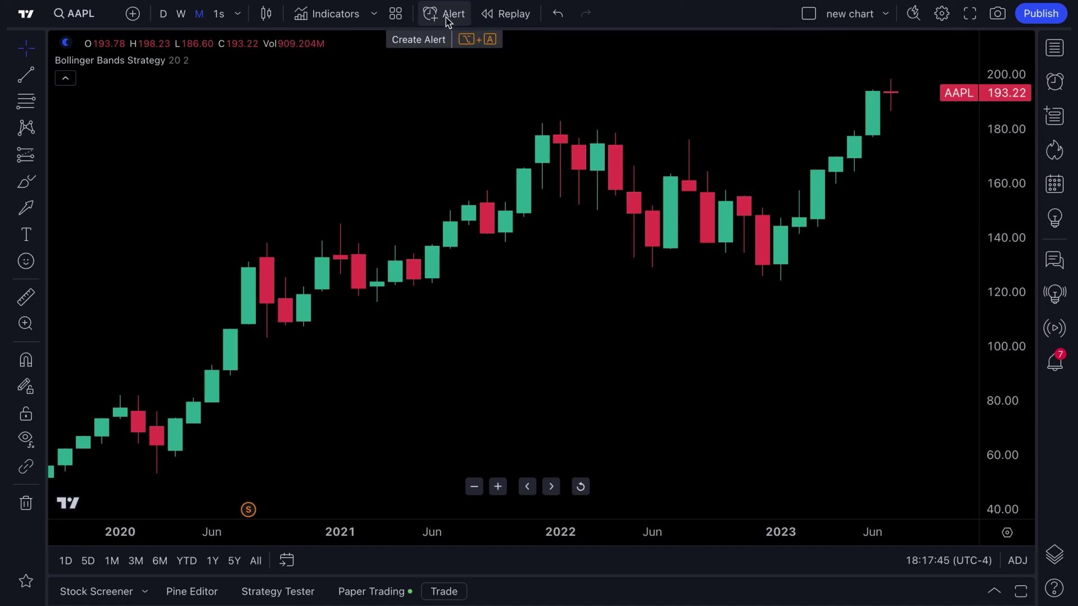
left_click(943, 15)
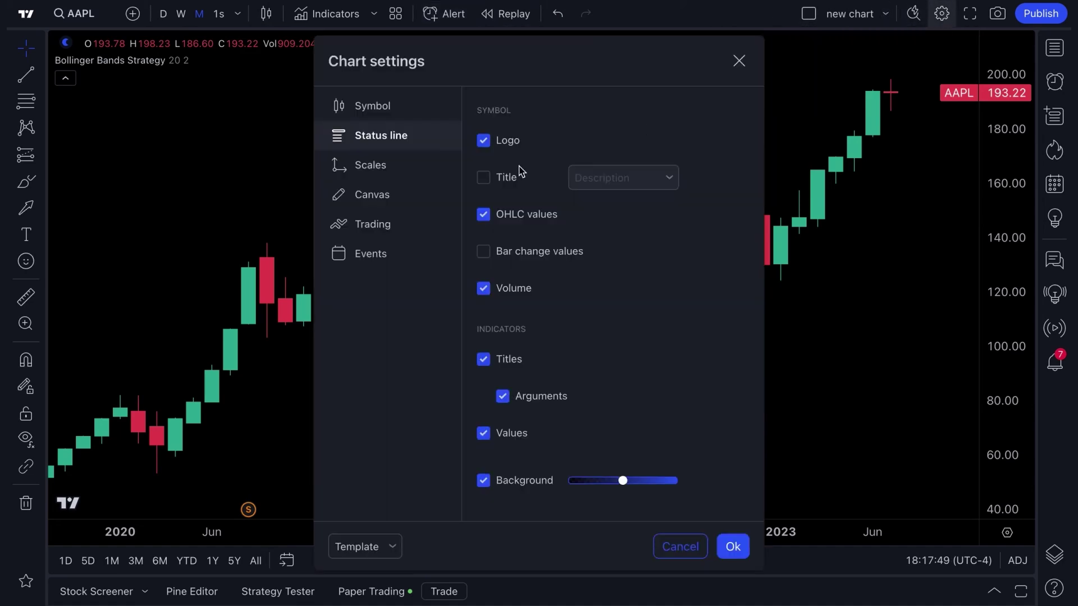
left_click(372, 164)
left_click(373, 174)
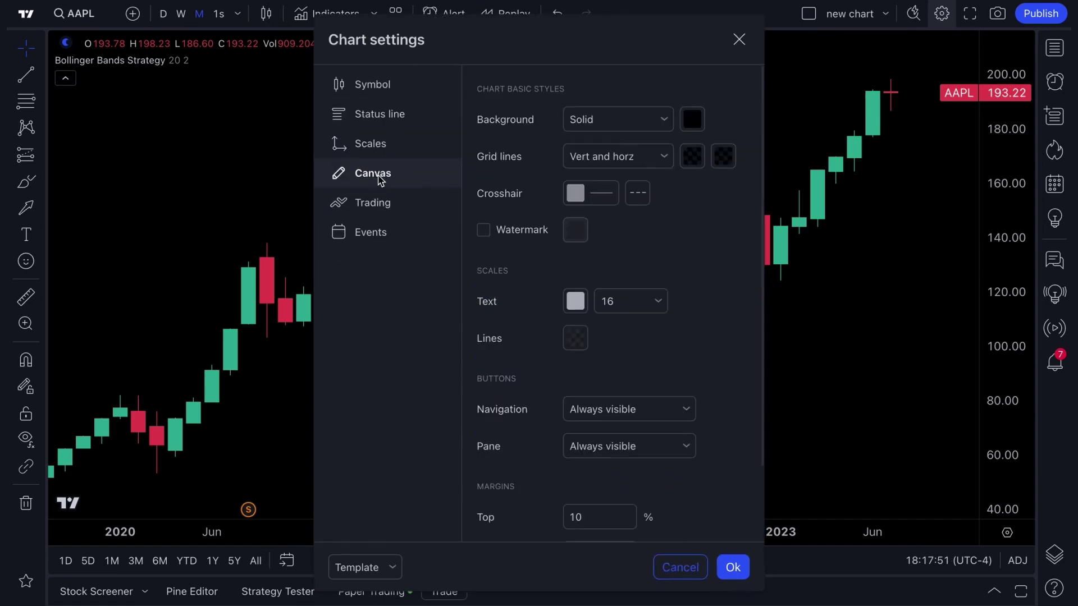
left_click(382, 197)
left_click(383, 220)
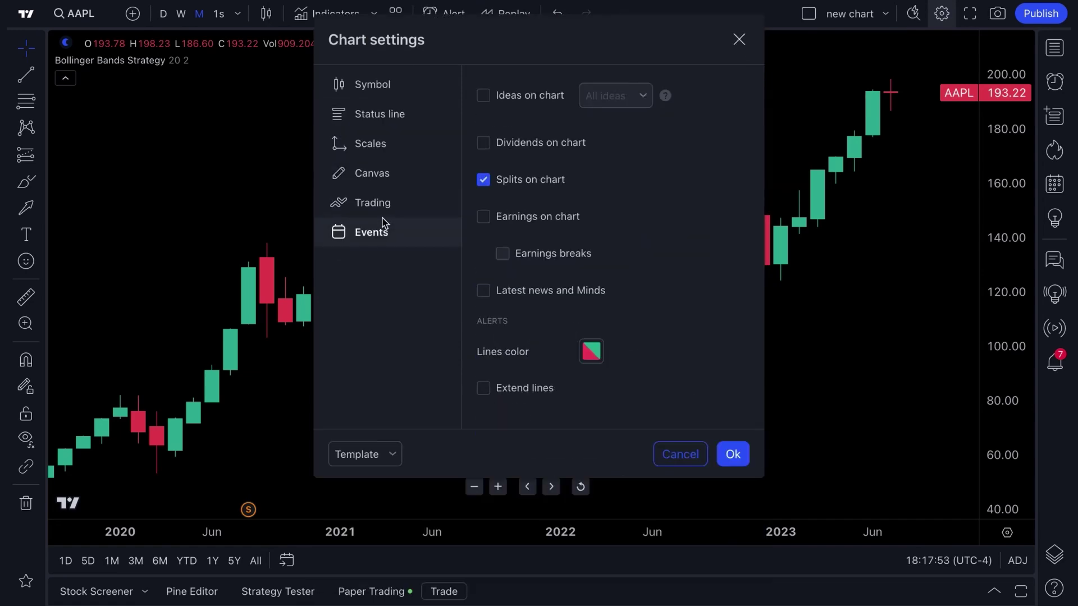
left_click(384, 87)
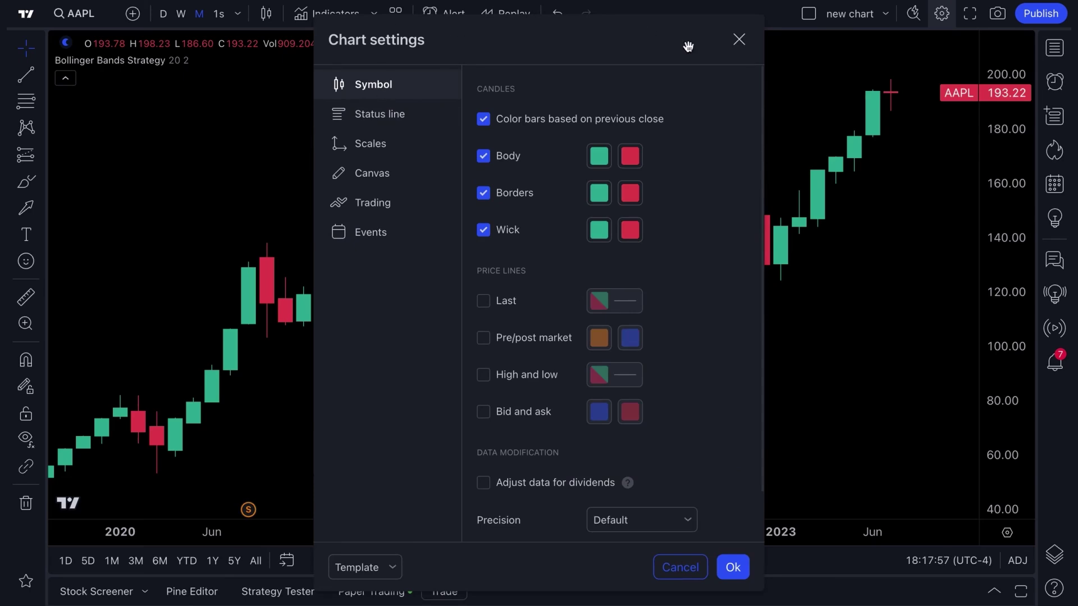
left_click(738, 41)
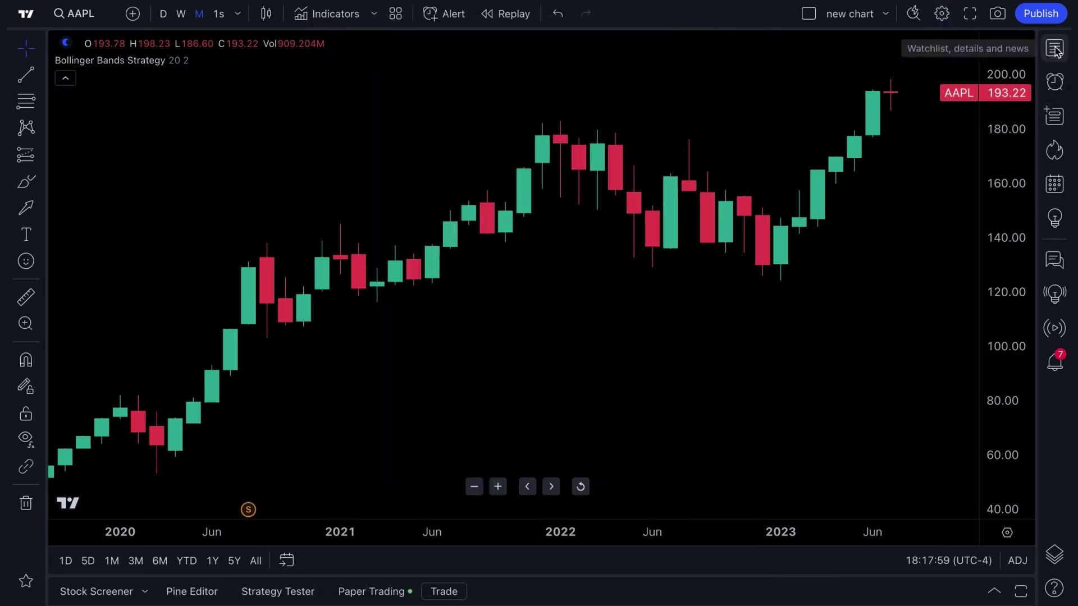